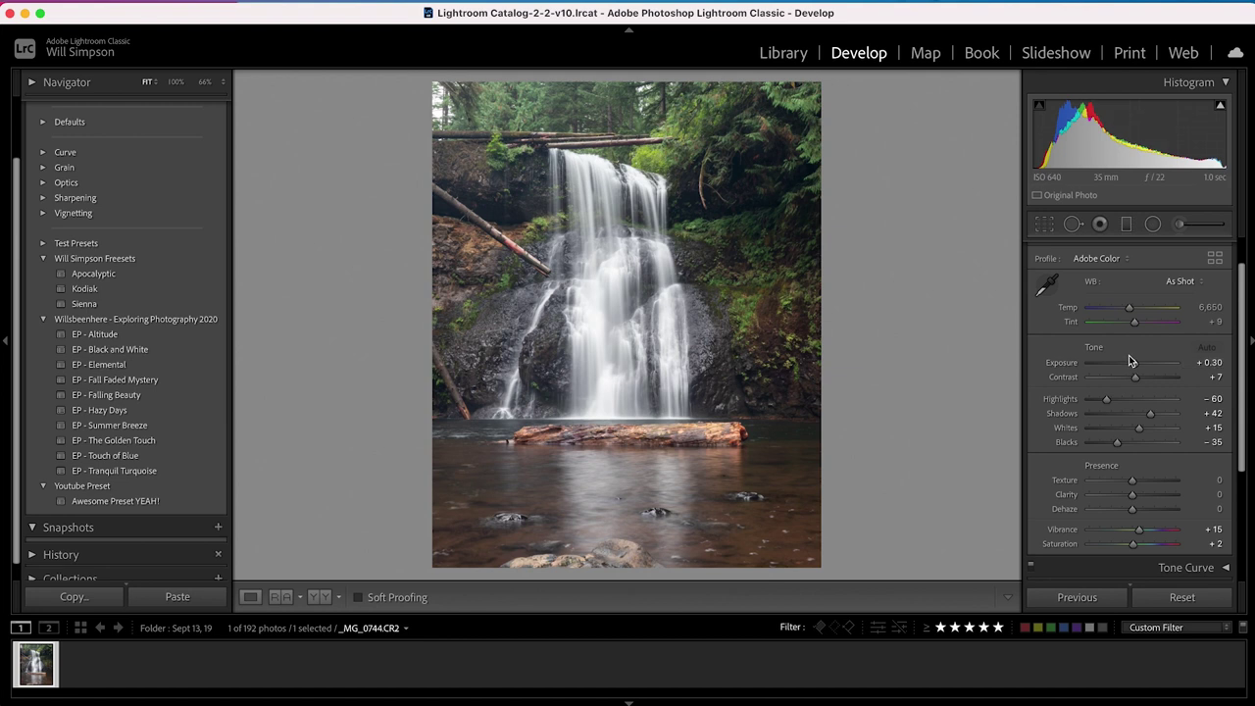
- Reset the waterfall photo's Tone adjustments and set Whites to +41 using the clipping preview
key(alt)
alt+click(1104, 348)
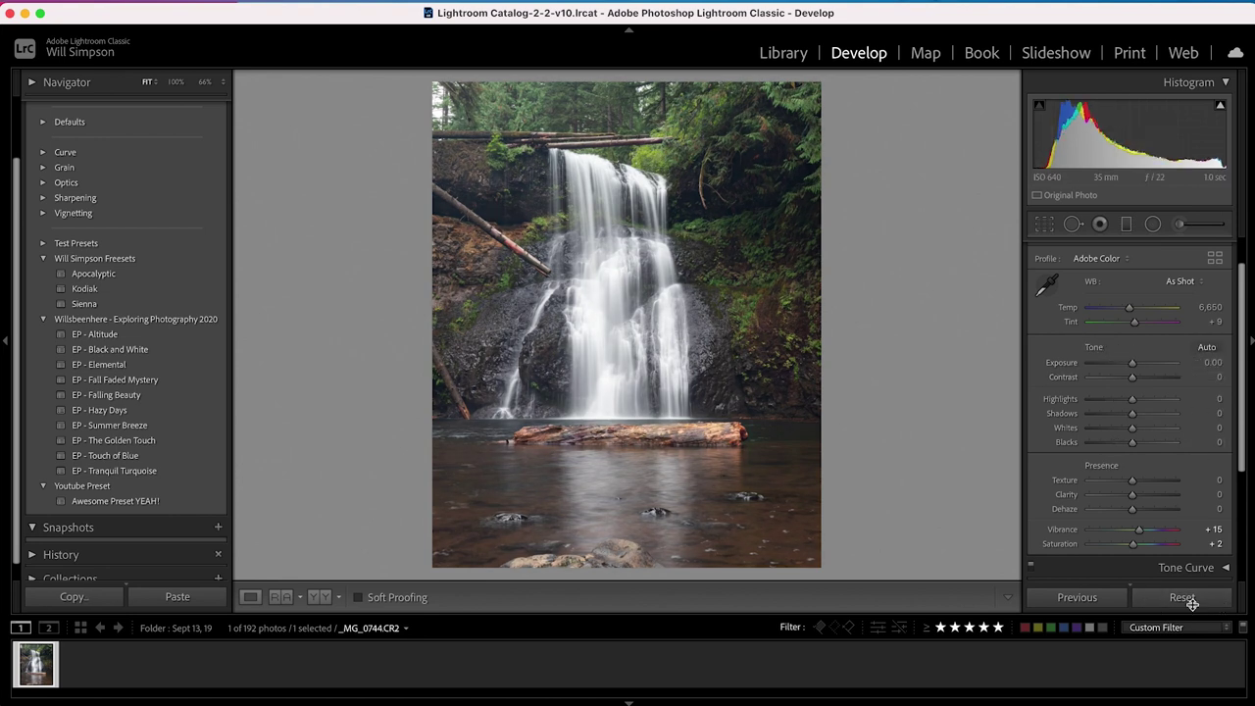
alt+click(1134, 432)
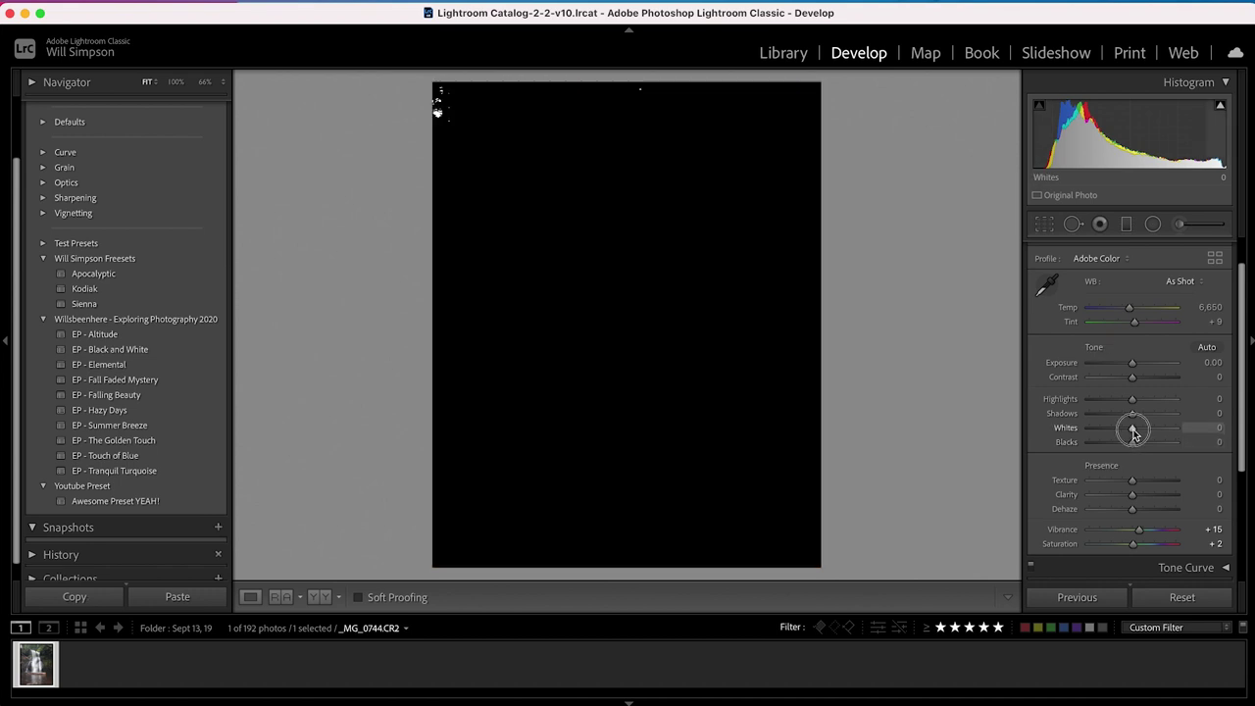
drag(1133, 432, 1158, 433)
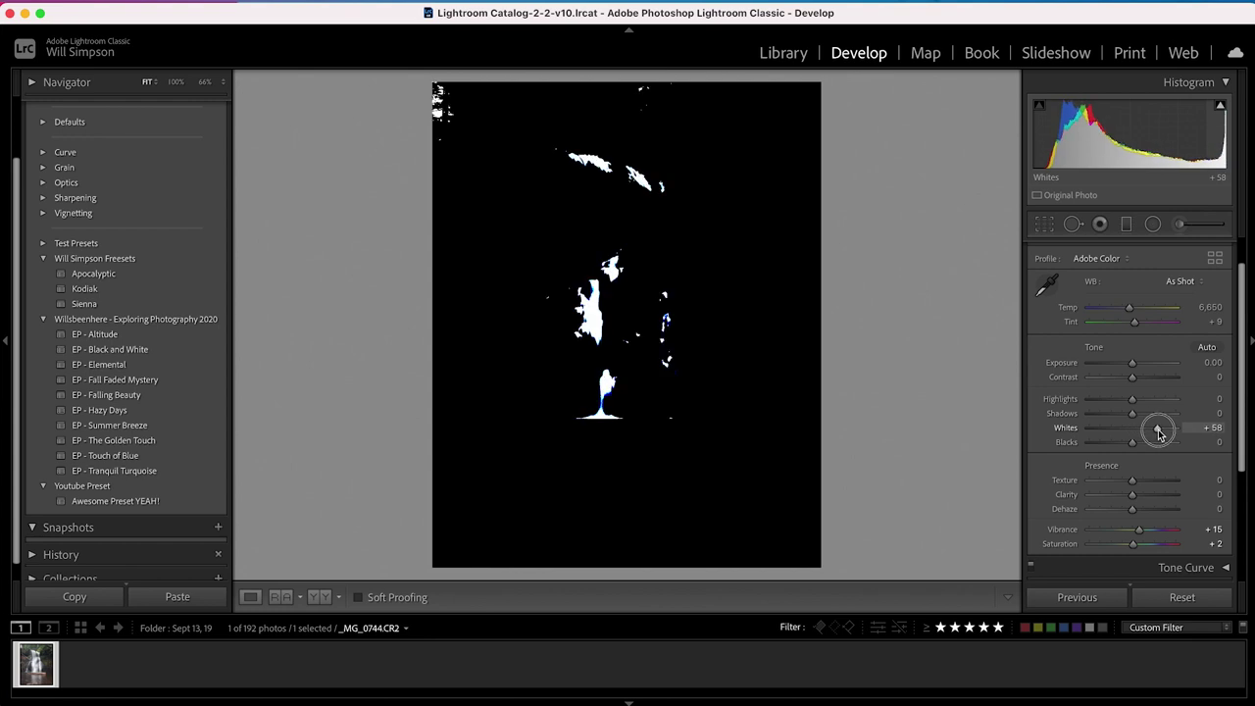
mouse_move(1159, 432)
mouse_down()
mouse_move(1138, 432)
mouse_move(1151, 435)
mouse_up()
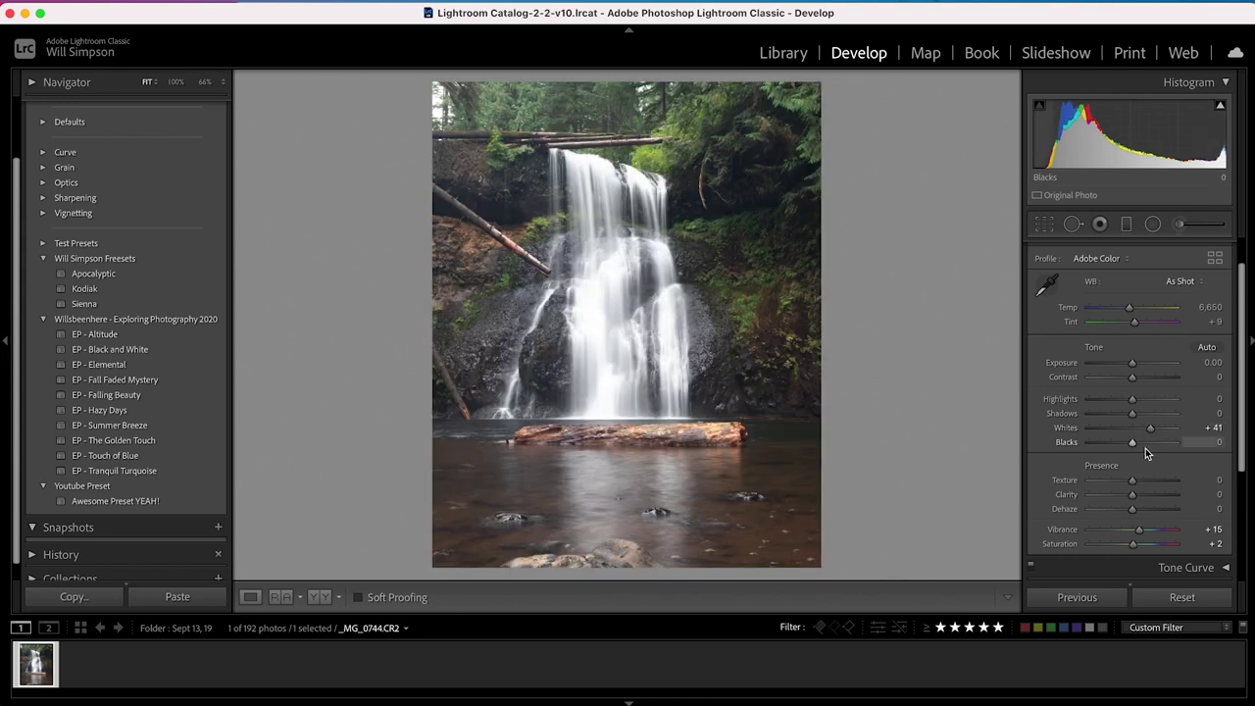
- Set Blacks to -48 while using the shadow clipping preview
key(alt)
alt+click(1134, 446)
drag(1134, 447, 1112, 445)
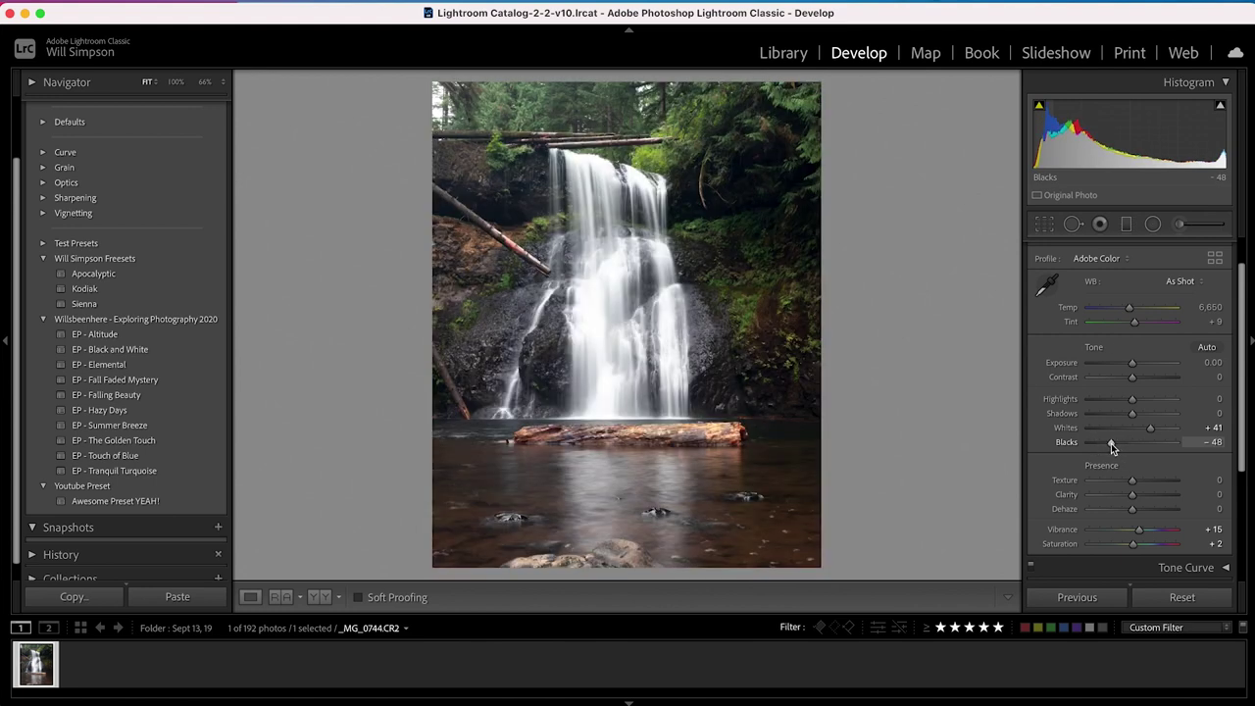
- Reset Blacks and Whites to their default values
double_click(1109, 442)
drag(1150, 429, 1158, 432)
double_click(1157, 432)
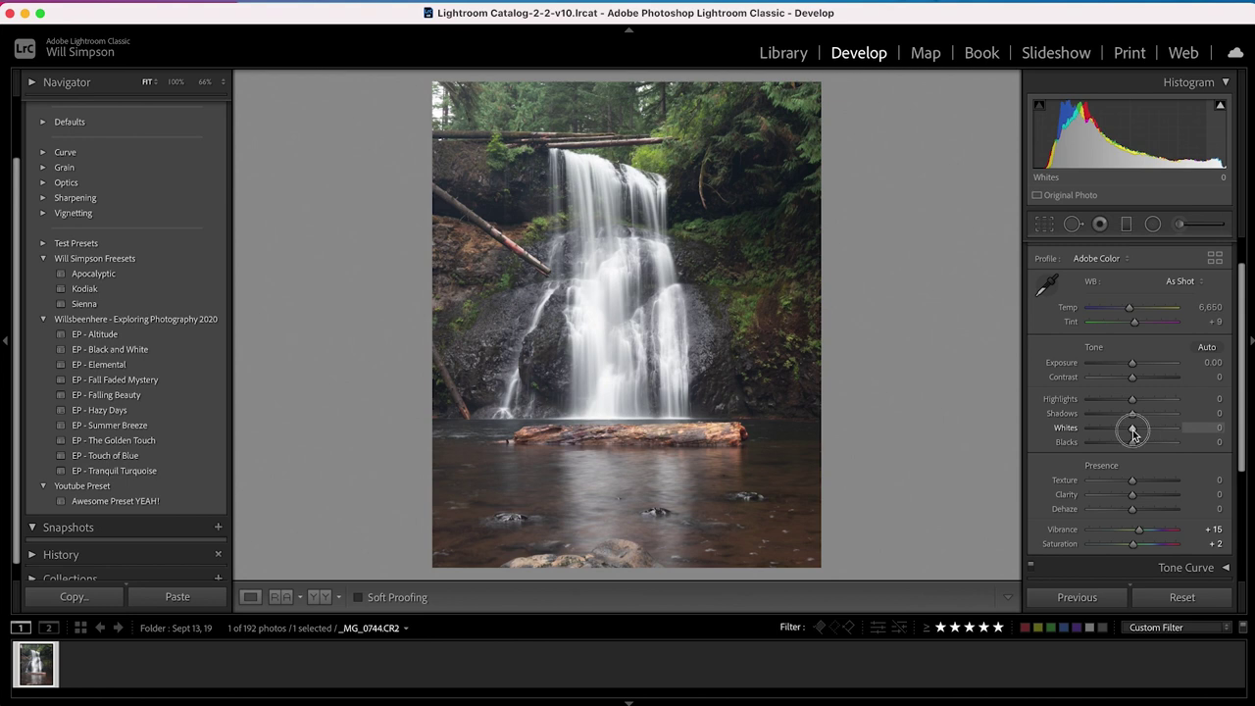
drag(1132, 437, 1089, 429)
scroll(1135, 448, down, 6)
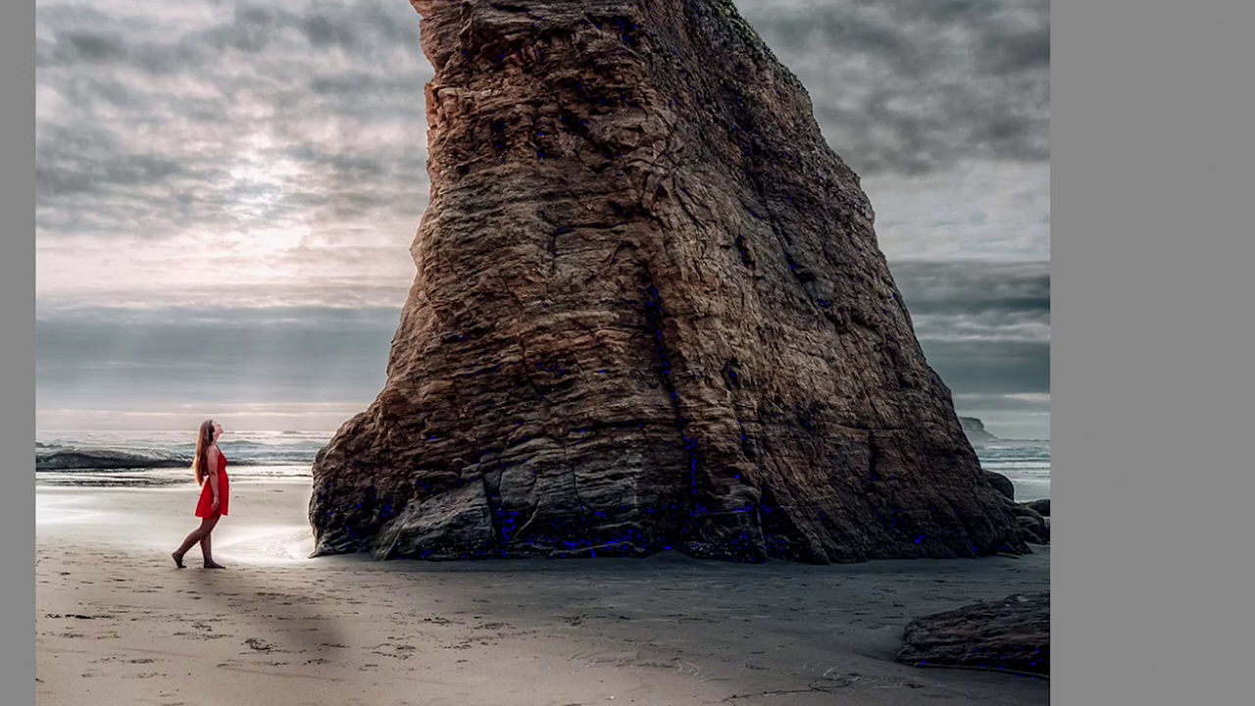
- Raise the beach rock photo's Exposure to +2.25 and toggle the clipping overlay to examine clipped areas
key(j)
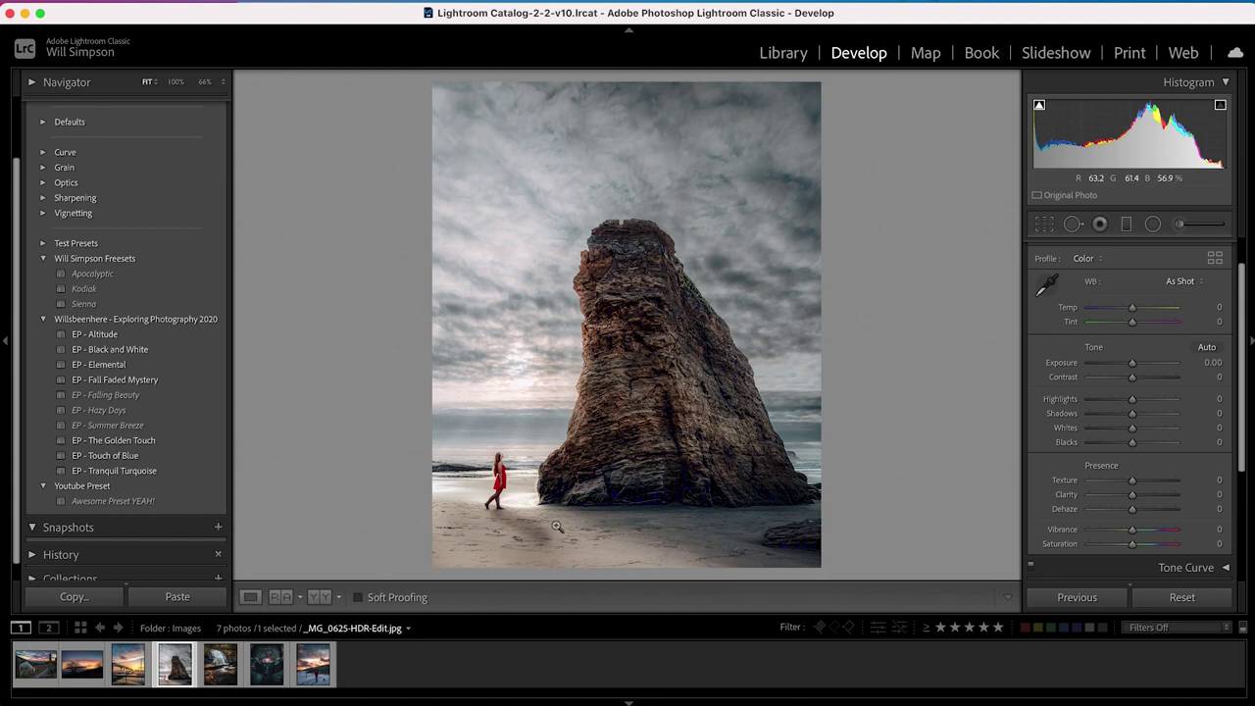
drag(1133, 363, 1152, 363)
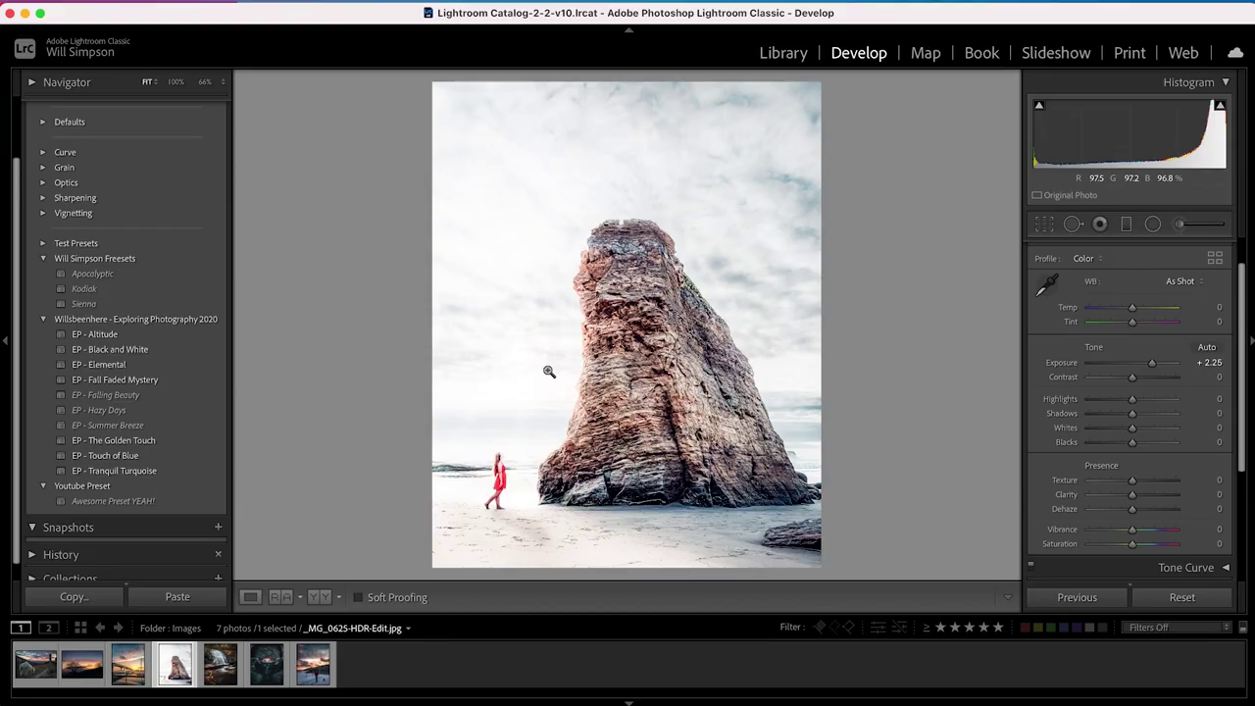
key(j)
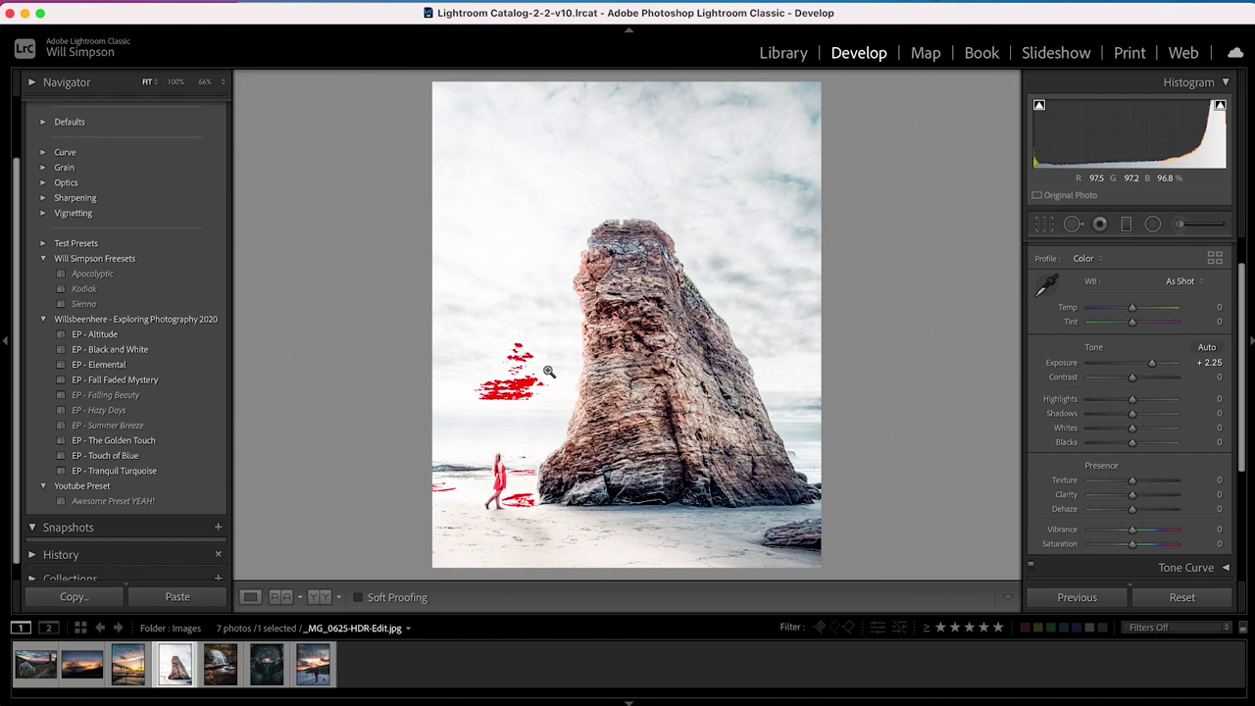
key(j)
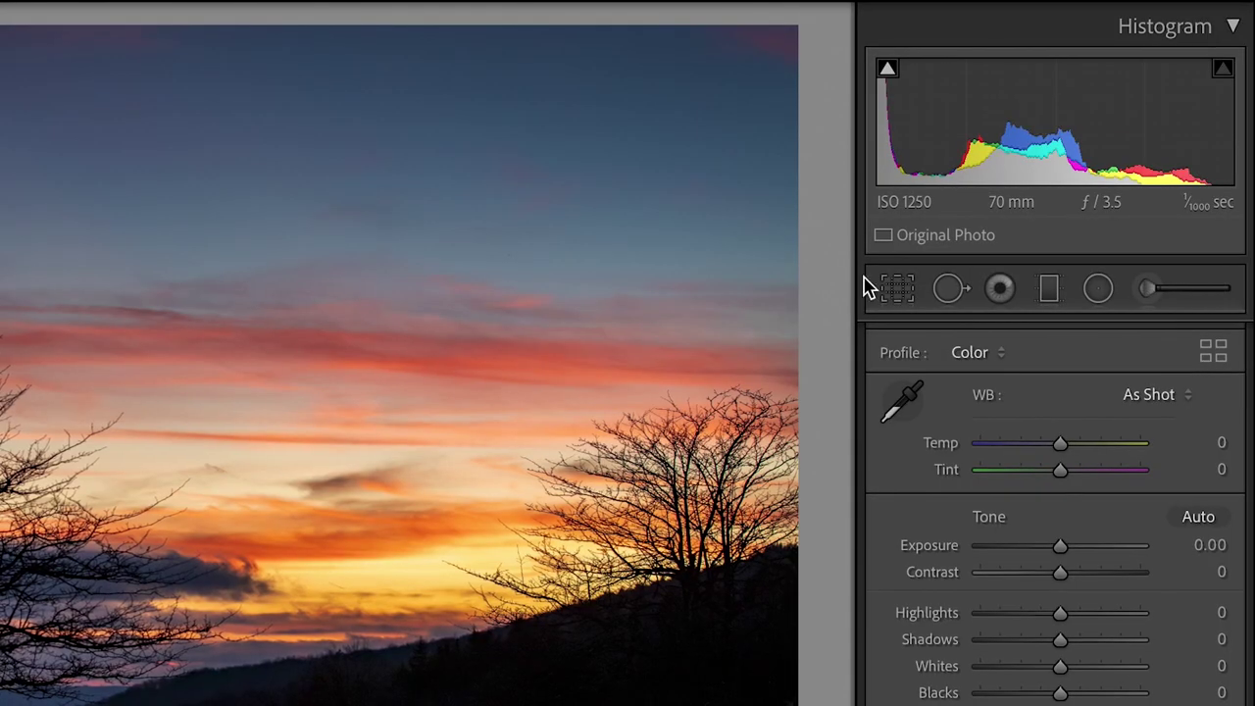
- Start Crop & Straighten on the sunset tree photo and cycle the guide overlays to the golden spiral
click(909, 294)
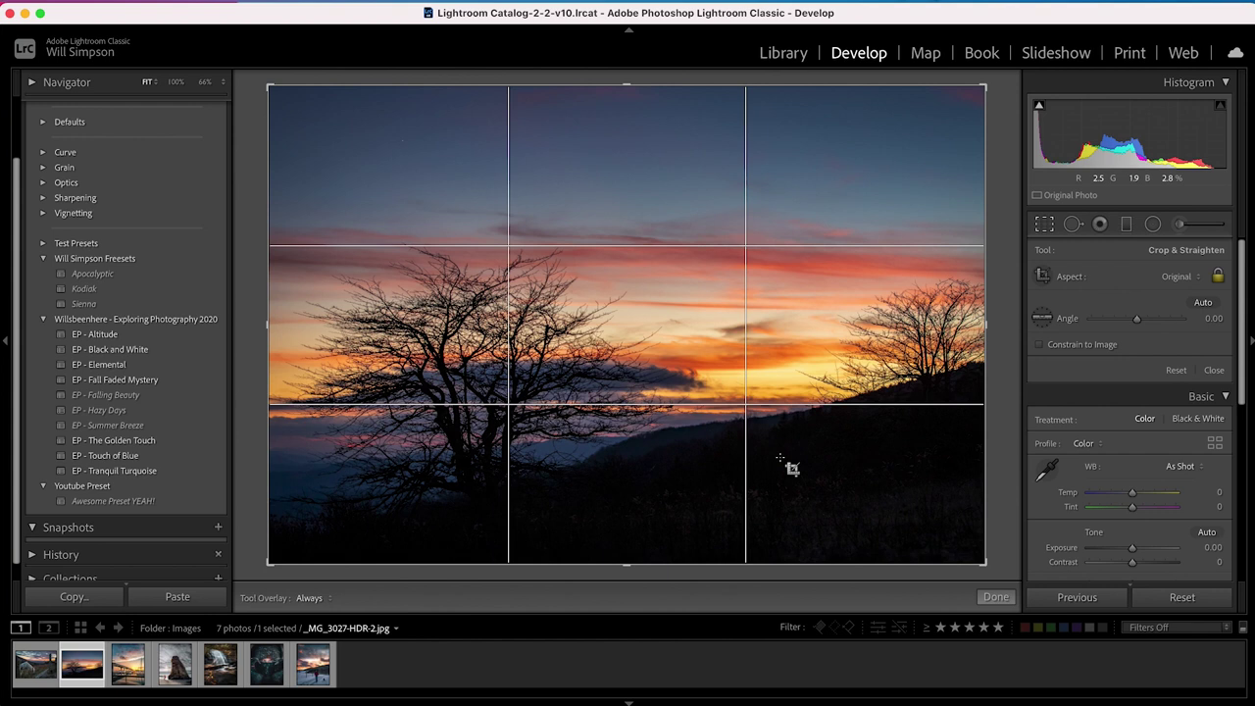
key(o)
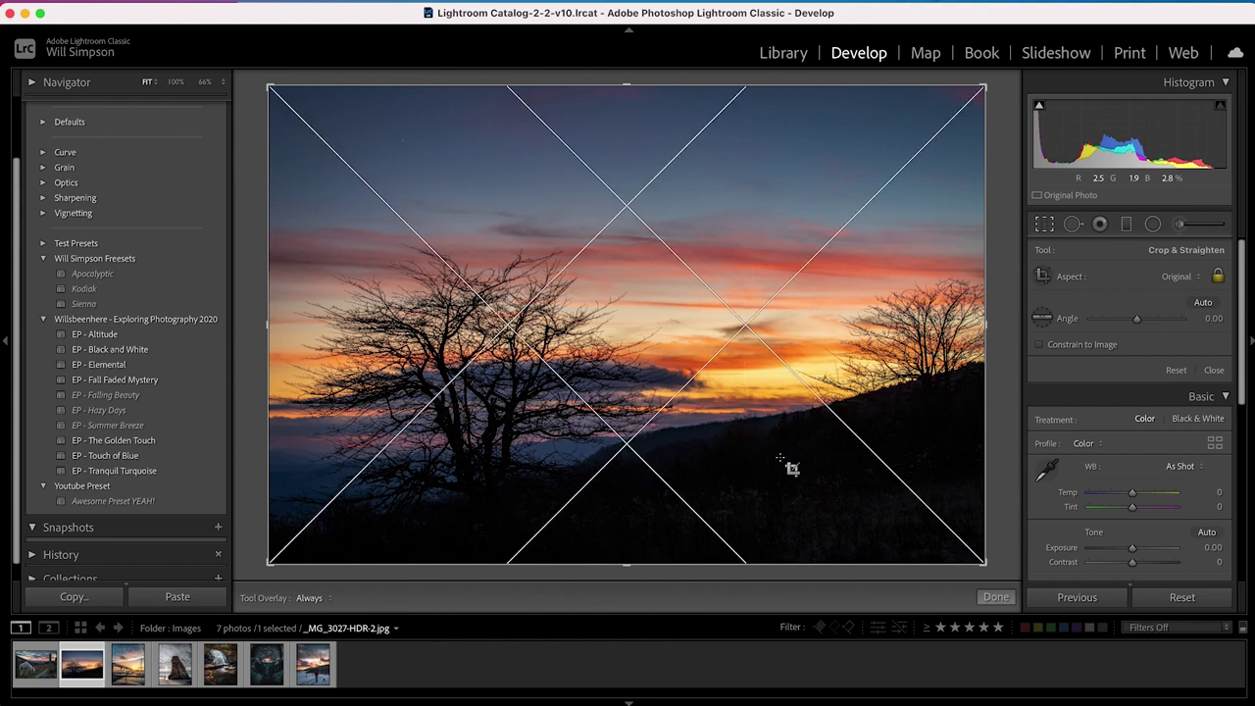
key(o)
key(o)
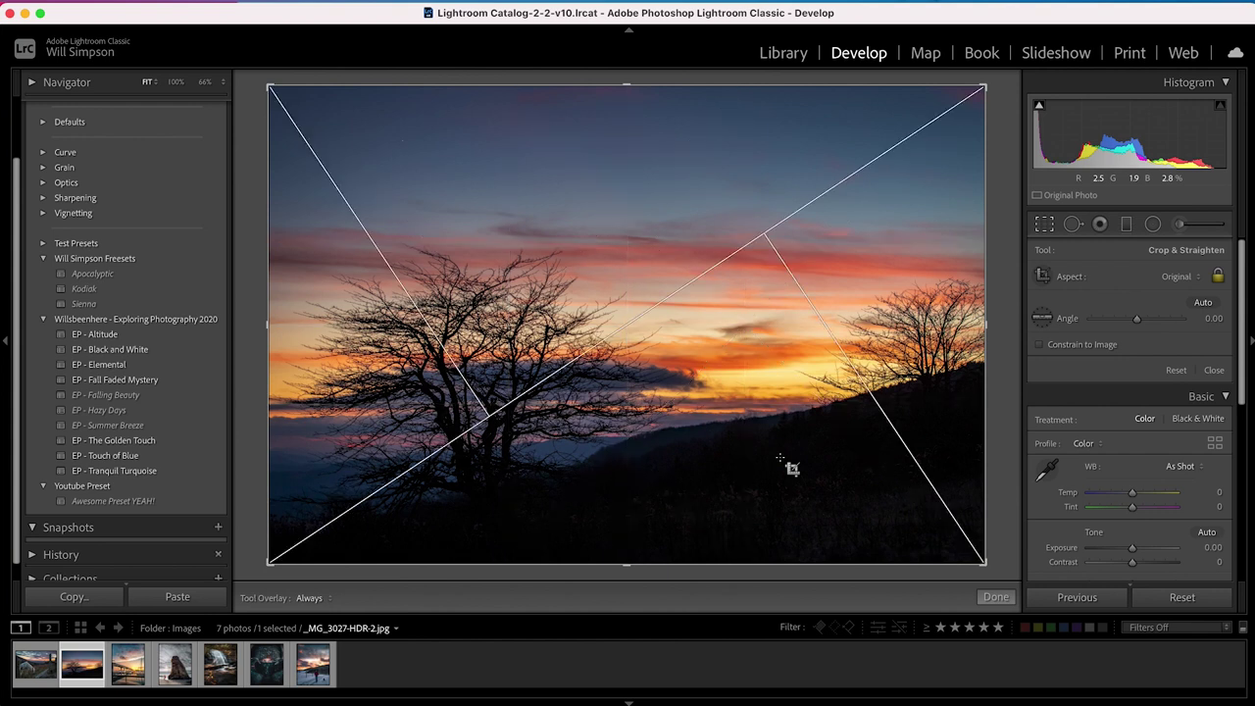
key(o)
key(o)
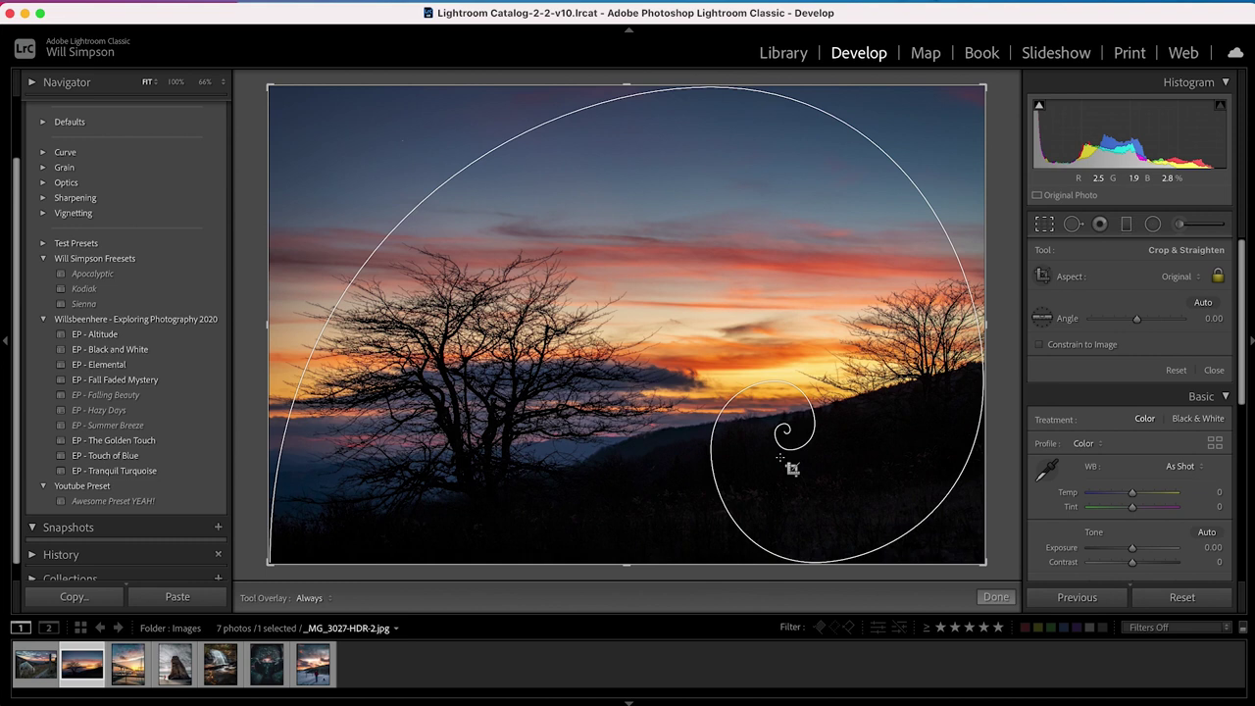
- Cycle the golden spiral through its orientations over the photo and switch to the next crop guide overlay
key(shift+o)
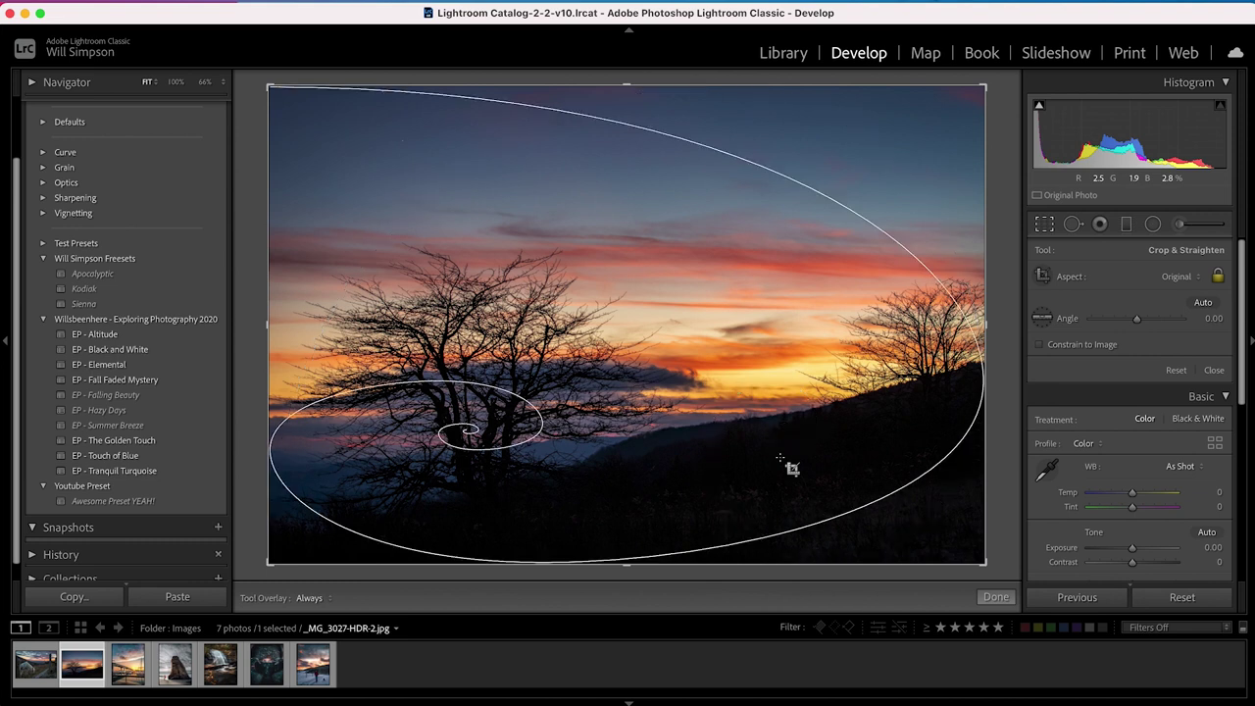
key(shift+o)
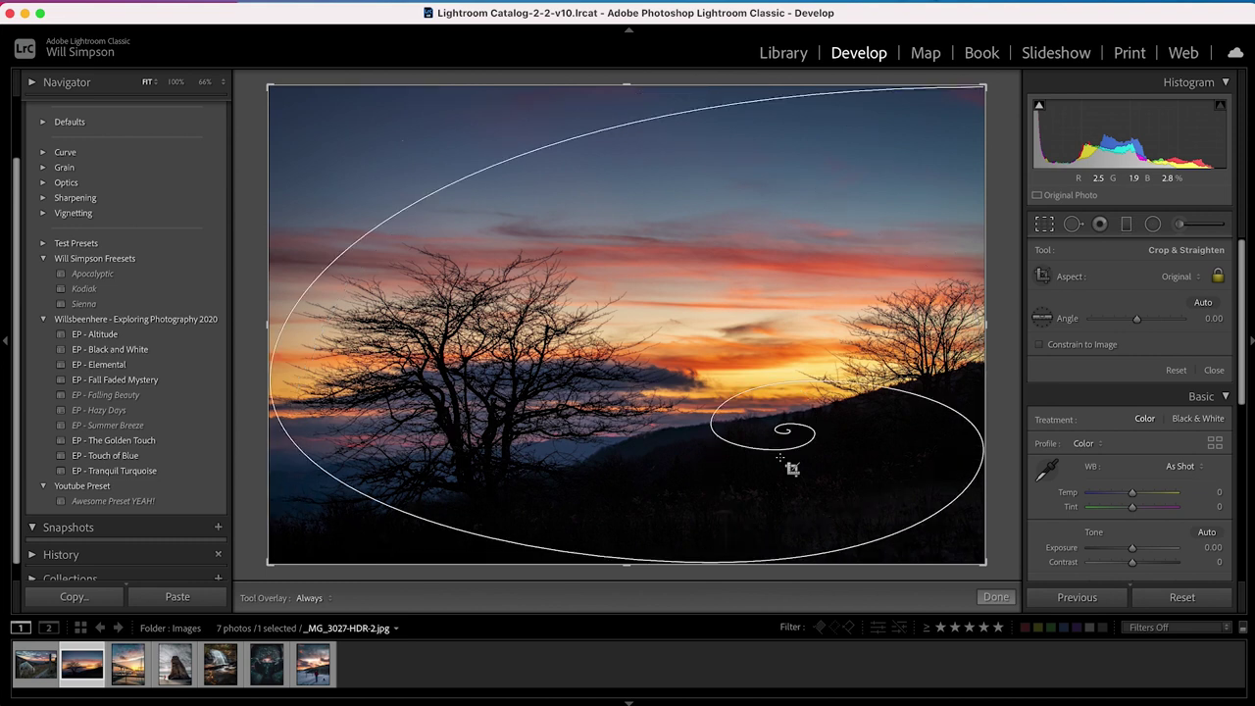
key(shift+o)
key(shift+o)
key(shift+o)
key(shift+o)
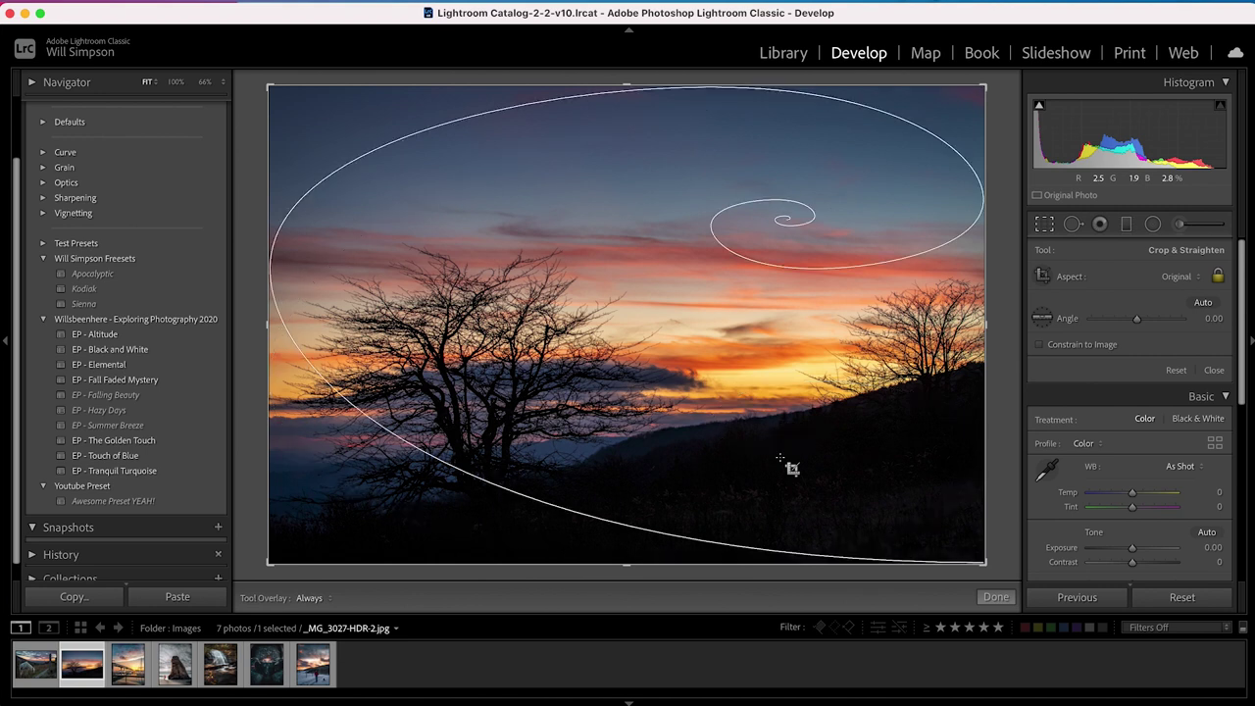
key(shift+o)
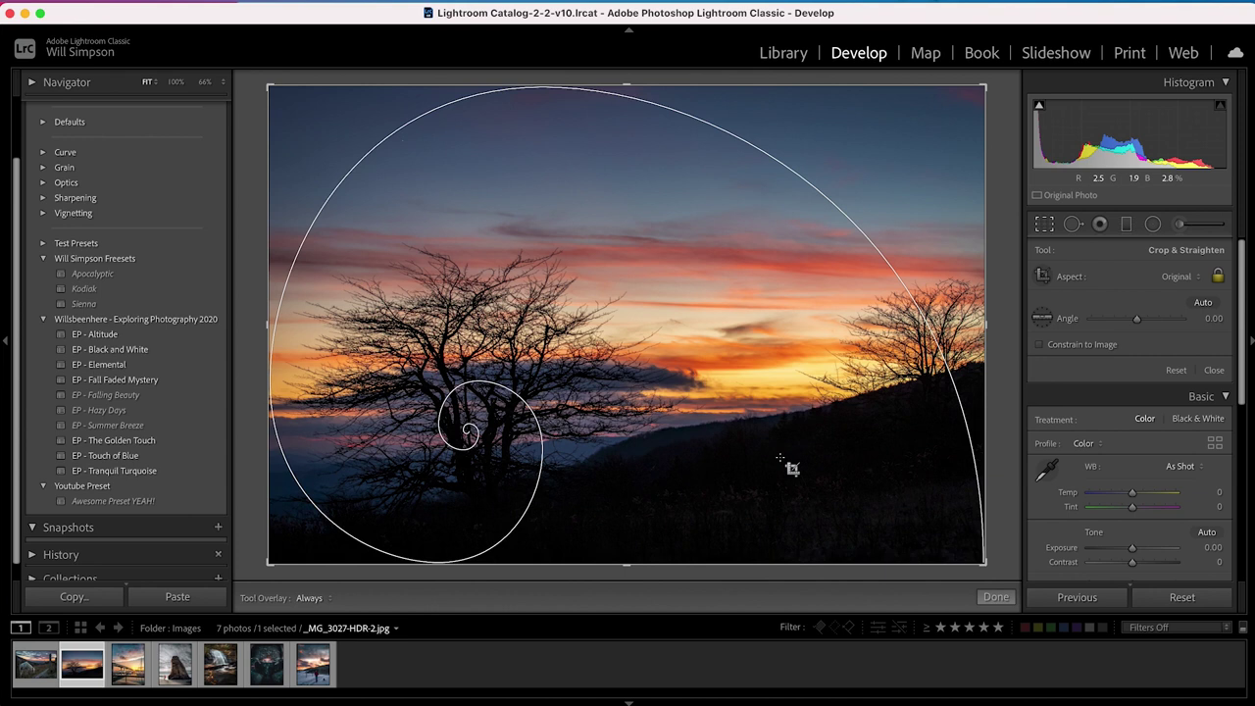
key(o)
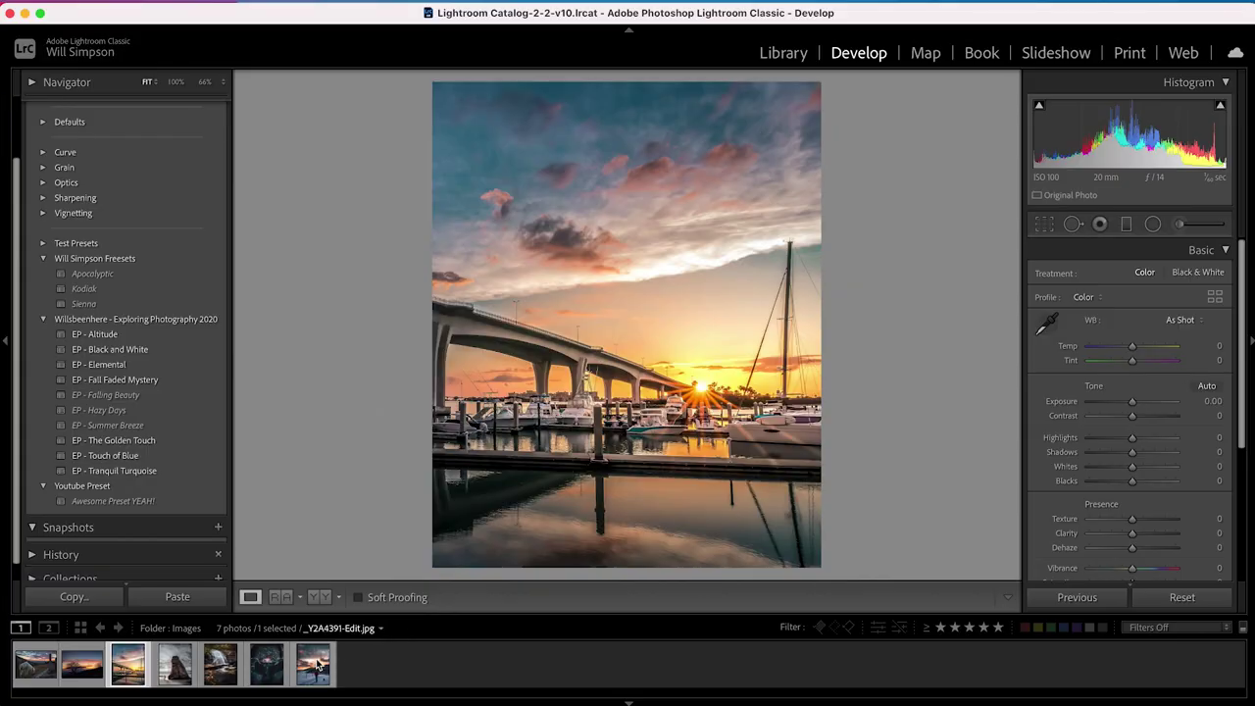
- Open the snowy sunset photo with the person and dog and cycle Lights Out to isolate the image
click(315, 665)
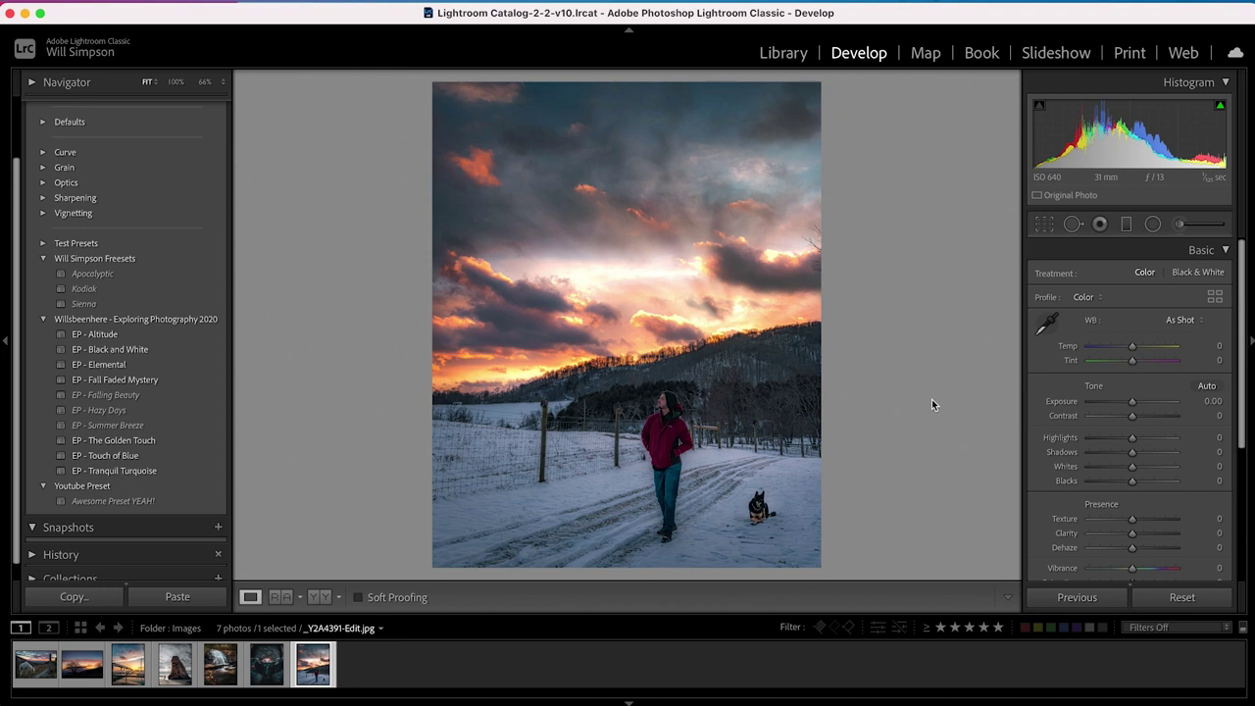
key(l)
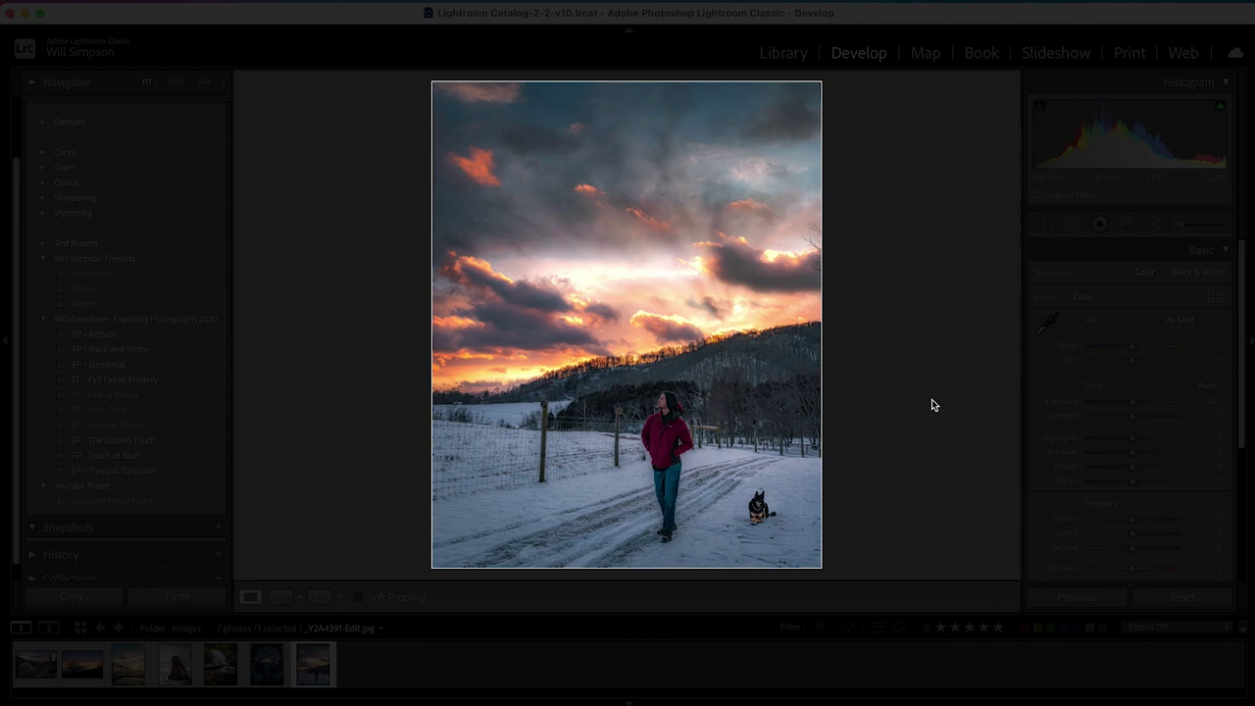
key(l)
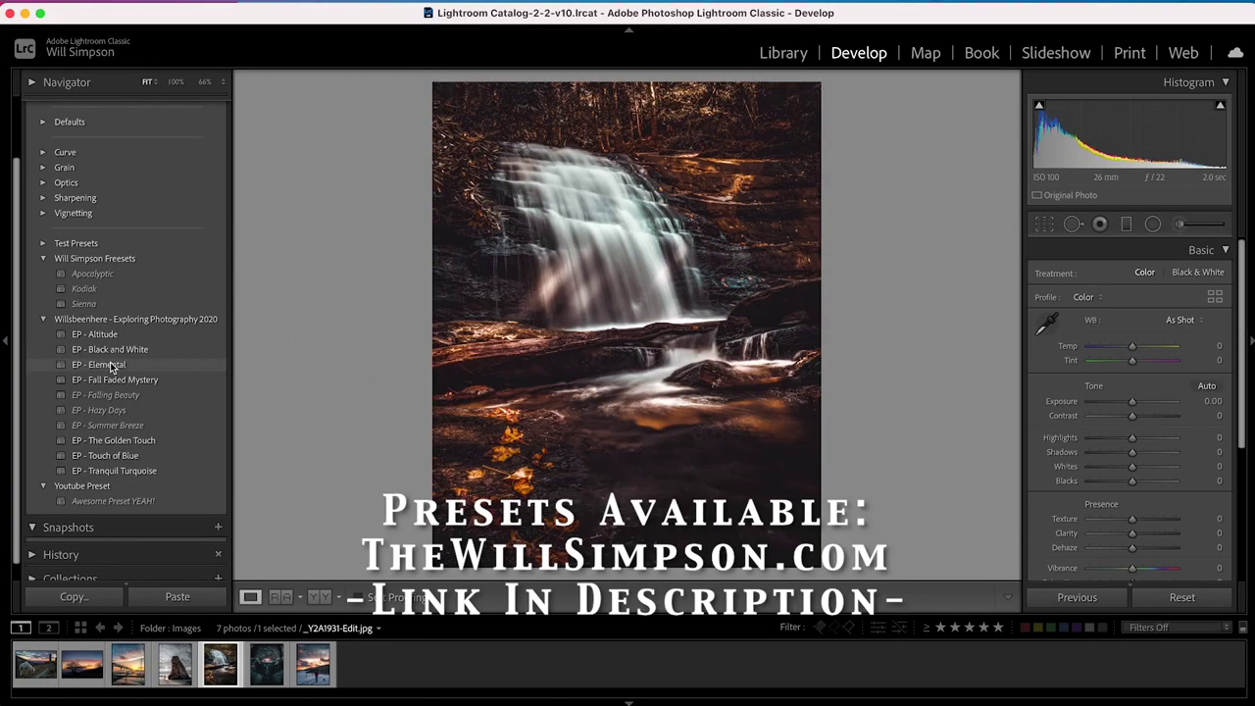
- Apply the Sienna preset to the autumn waterfall photo and set Exposure to +1.20
click(90, 305)
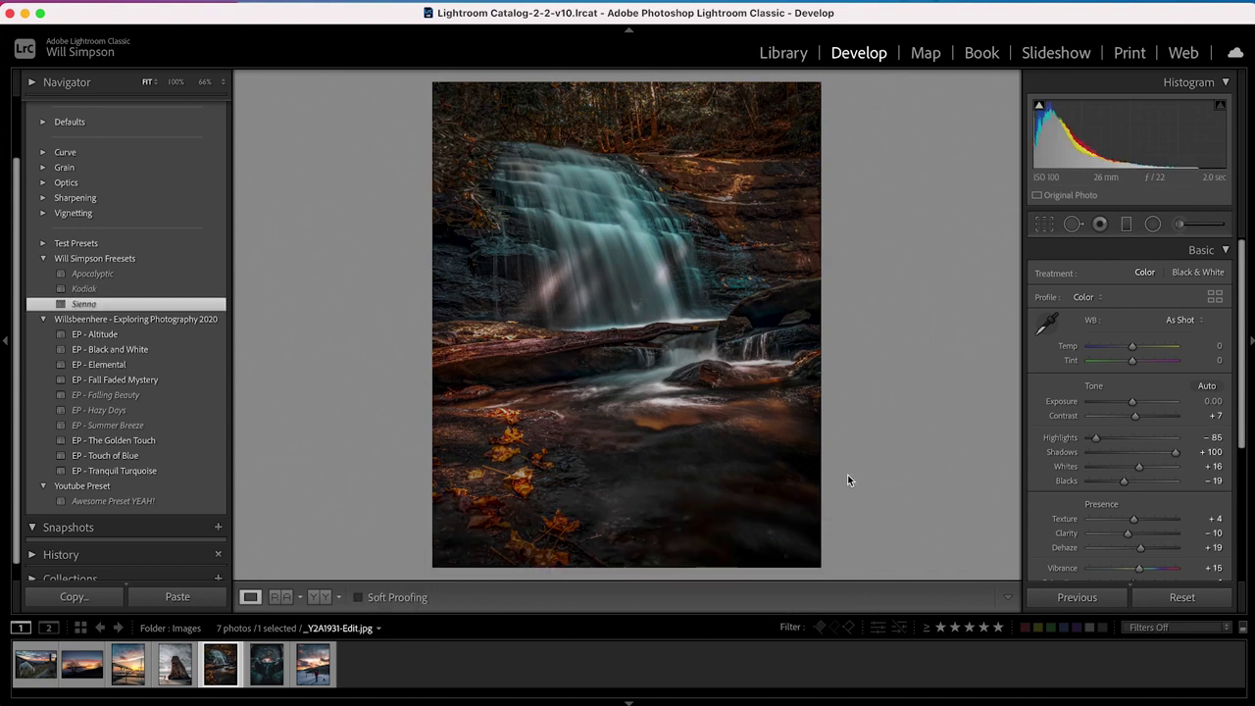
drag(1133, 401, 1143, 402)
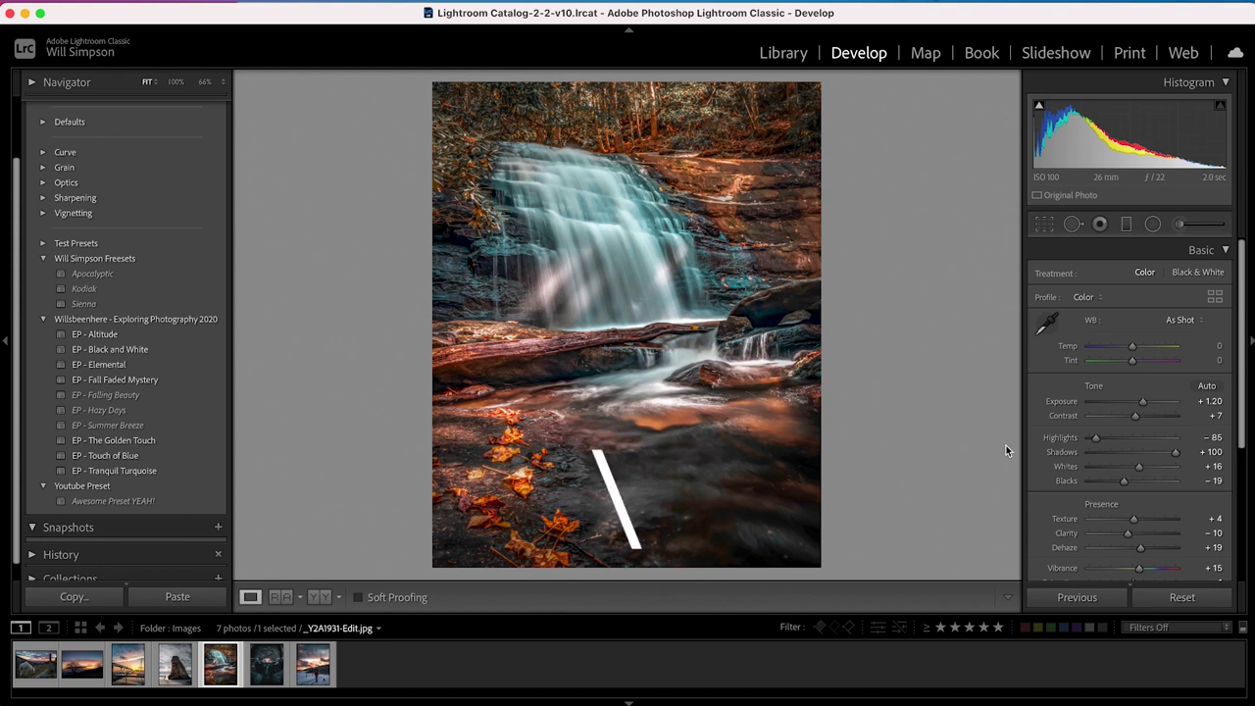
- Compare the edited waterfall photo with its original, first by toggling Before and then side by side
key(backslash)
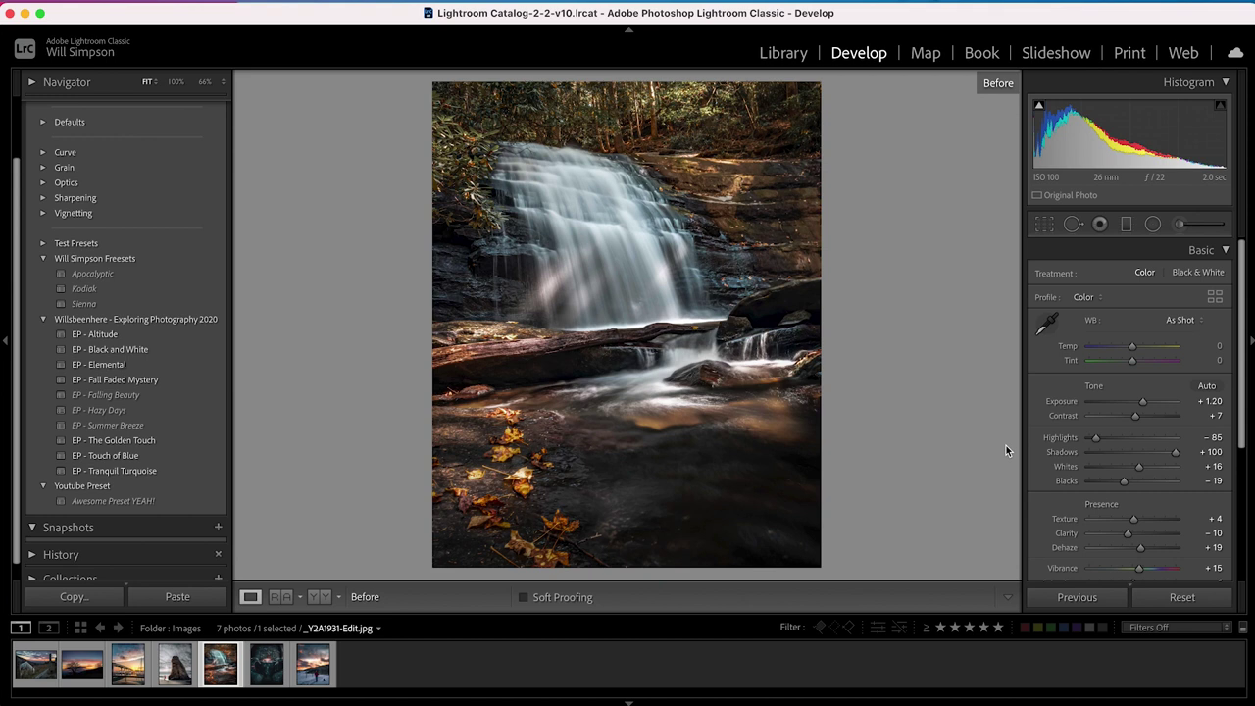
key(backslash)
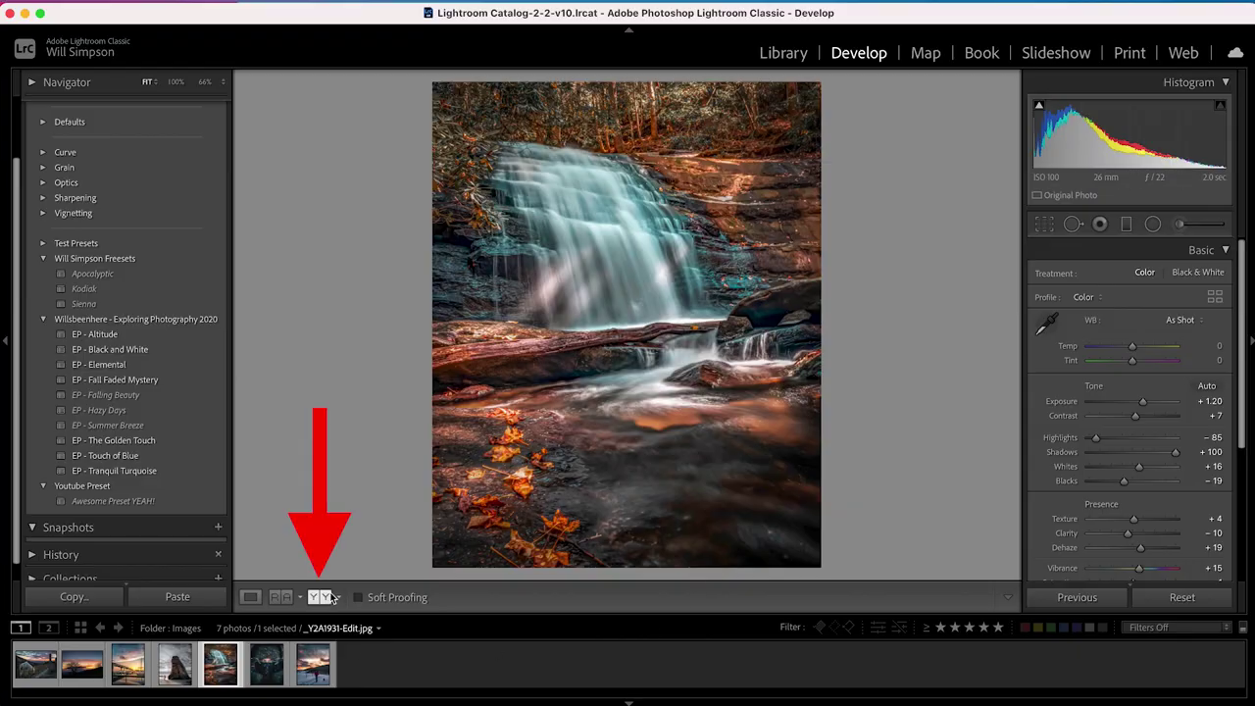
click(326, 601)
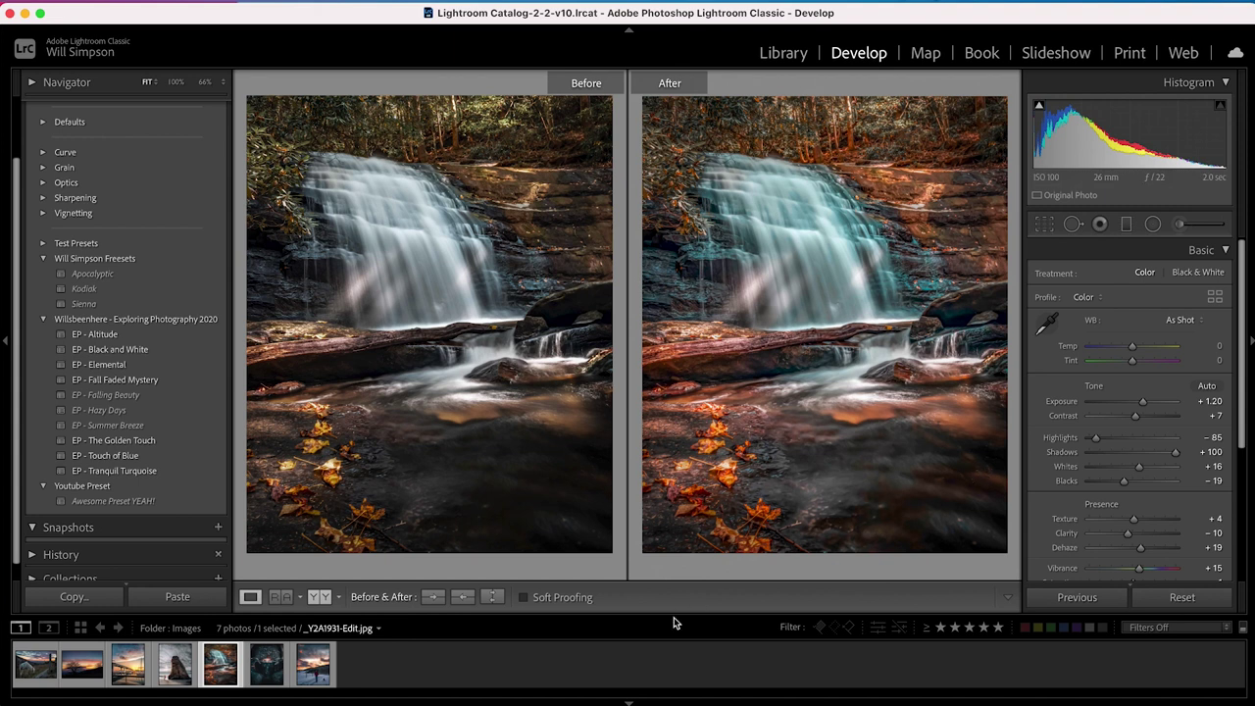
- Set Exposure to +1.05 and the HSL saturation to -36 for Orange and -27 for Blue
drag(1143, 403, 1143, 408)
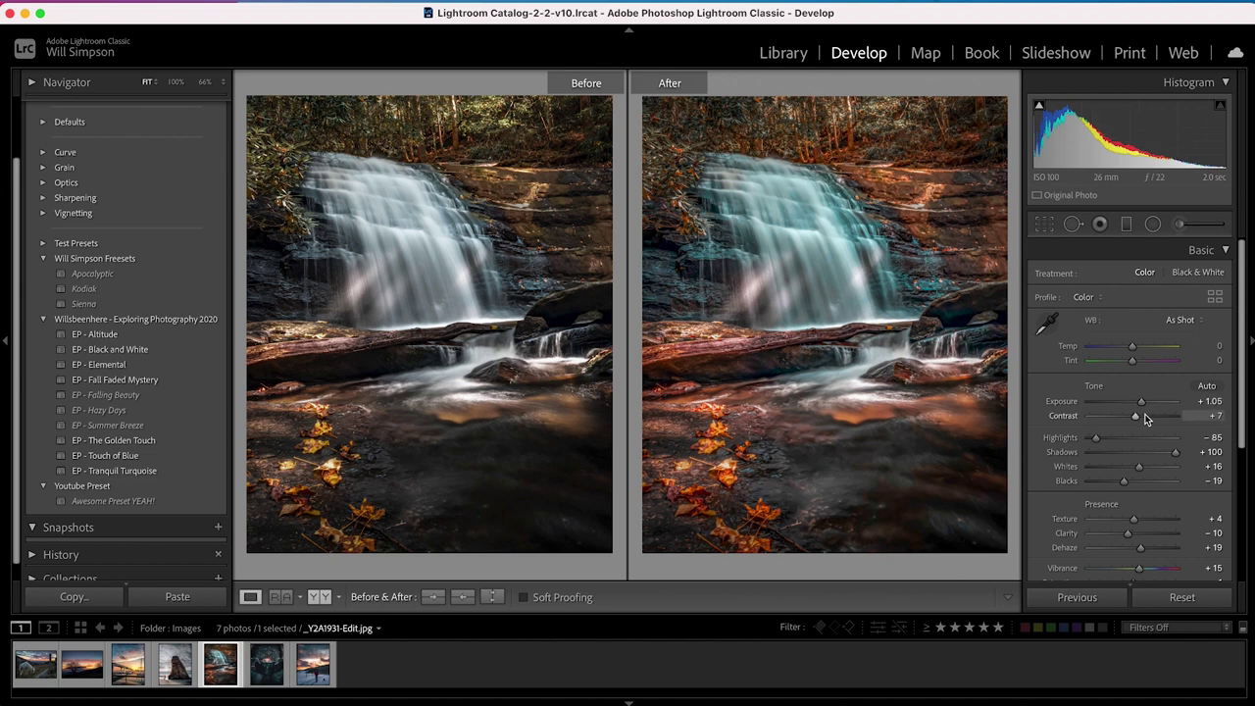
scroll(1143, 417, down, 5)
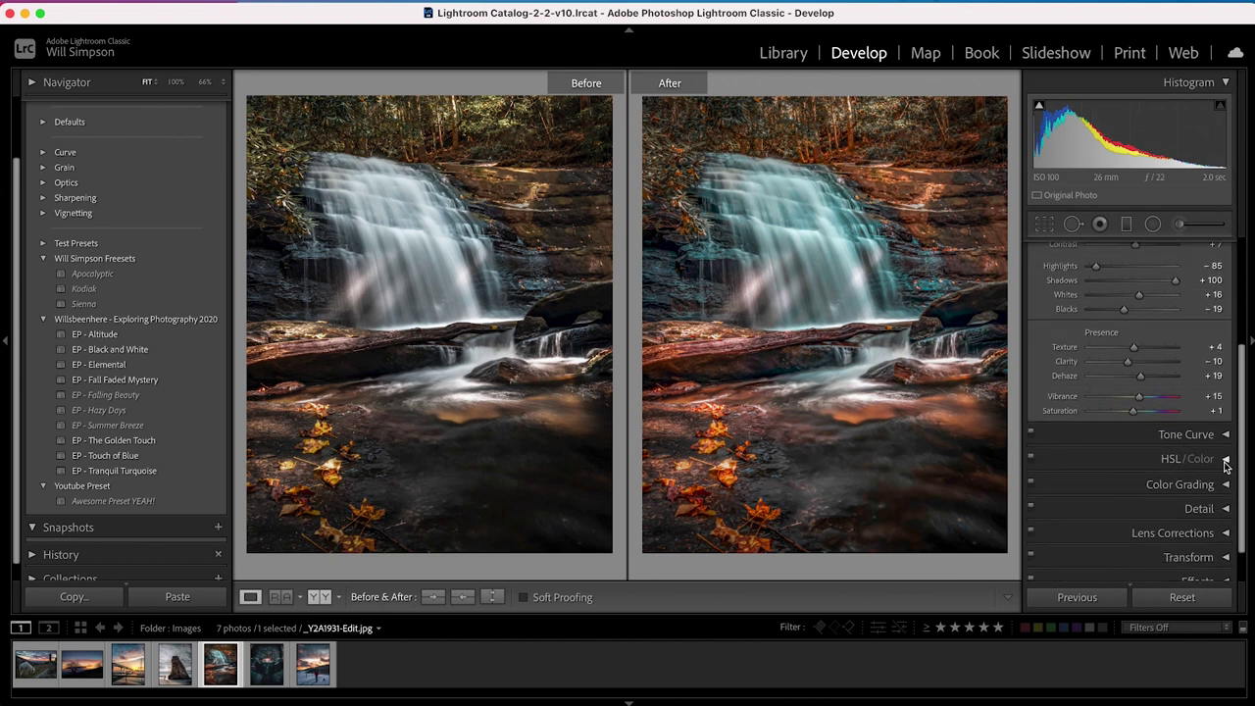
click(1223, 461)
scroll(1222, 463, down, 2)
click(1099, 362)
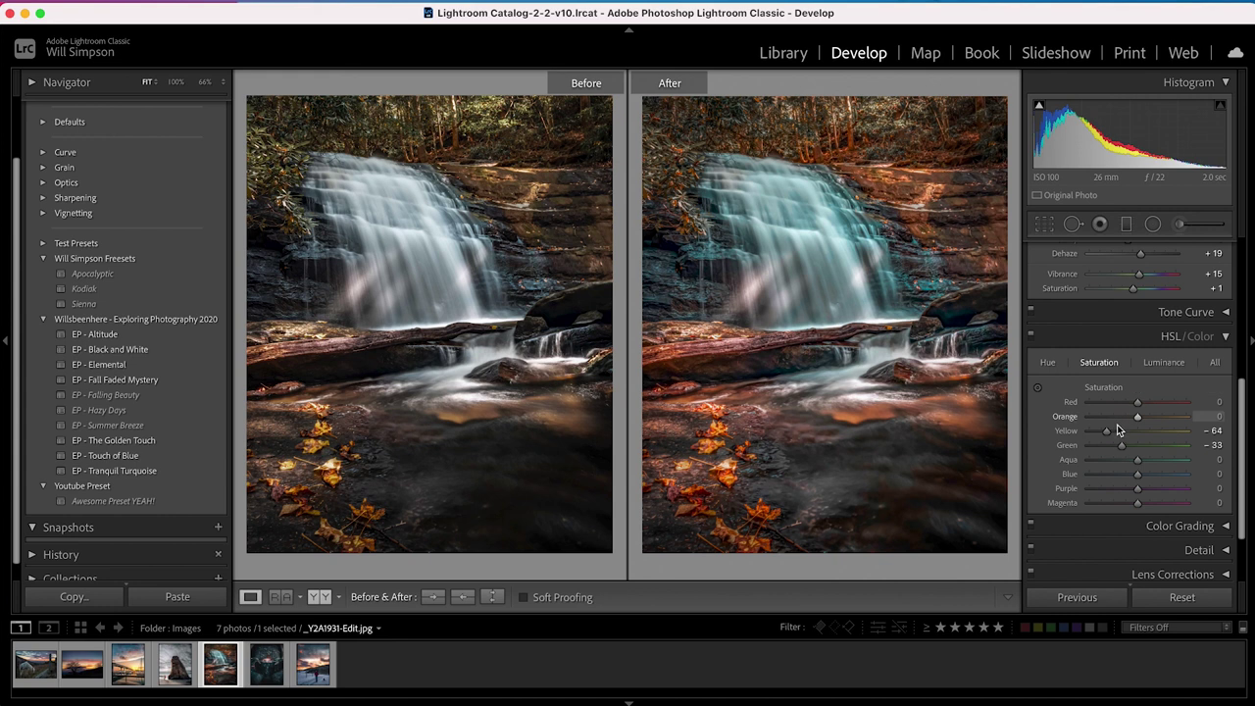
drag(1138, 420, 1122, 422)
drag(1137, 475, 1125, 479)
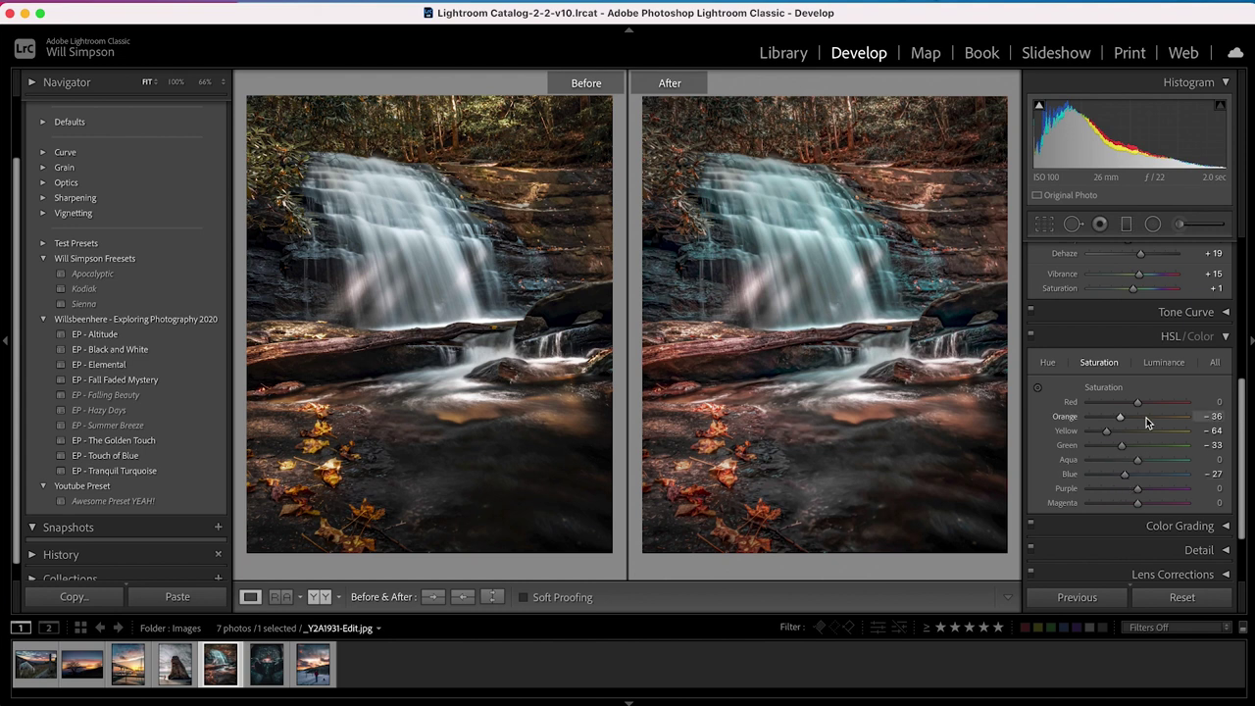
- Shift the Yellow hue toward green in the HSL adjustments and display the Luminance values
click(1165, 364)
click(1099, 362)
click(1047, 363)
drag(1149, 438, 1165, 432)
click(1165, 363)
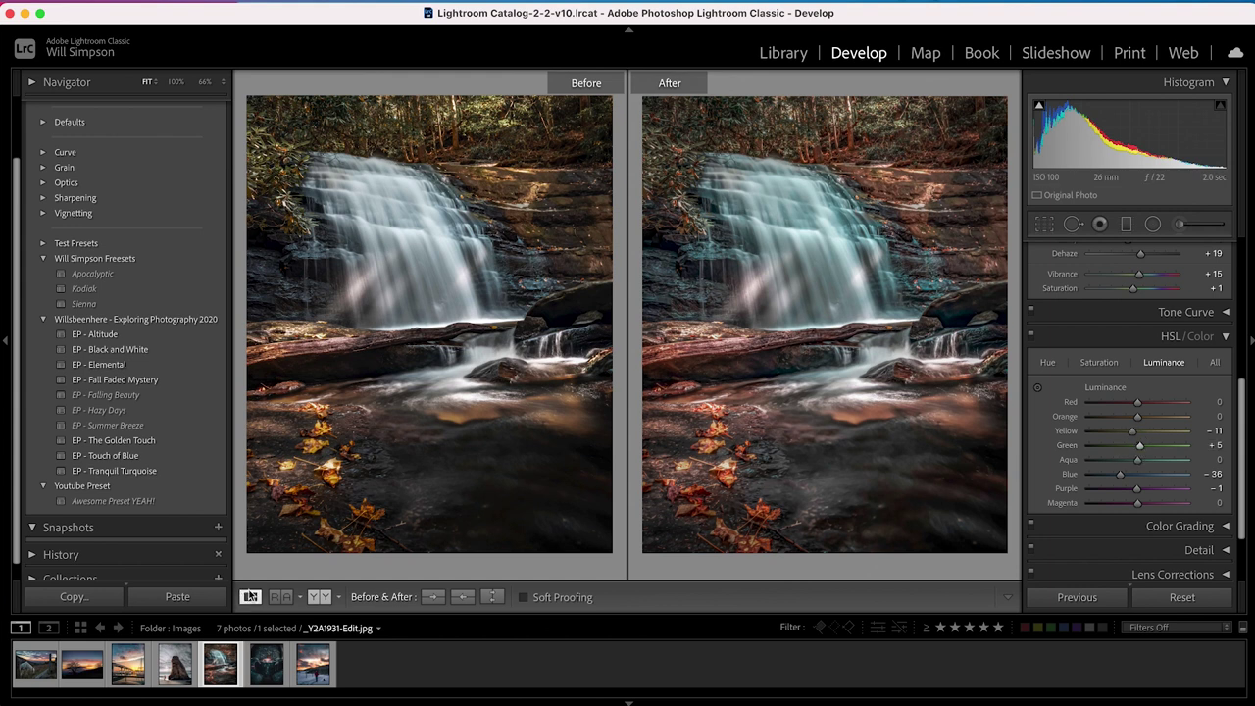
- Cycle the Before & After comparison layouts to the top/bottom split view
click(319, 600)
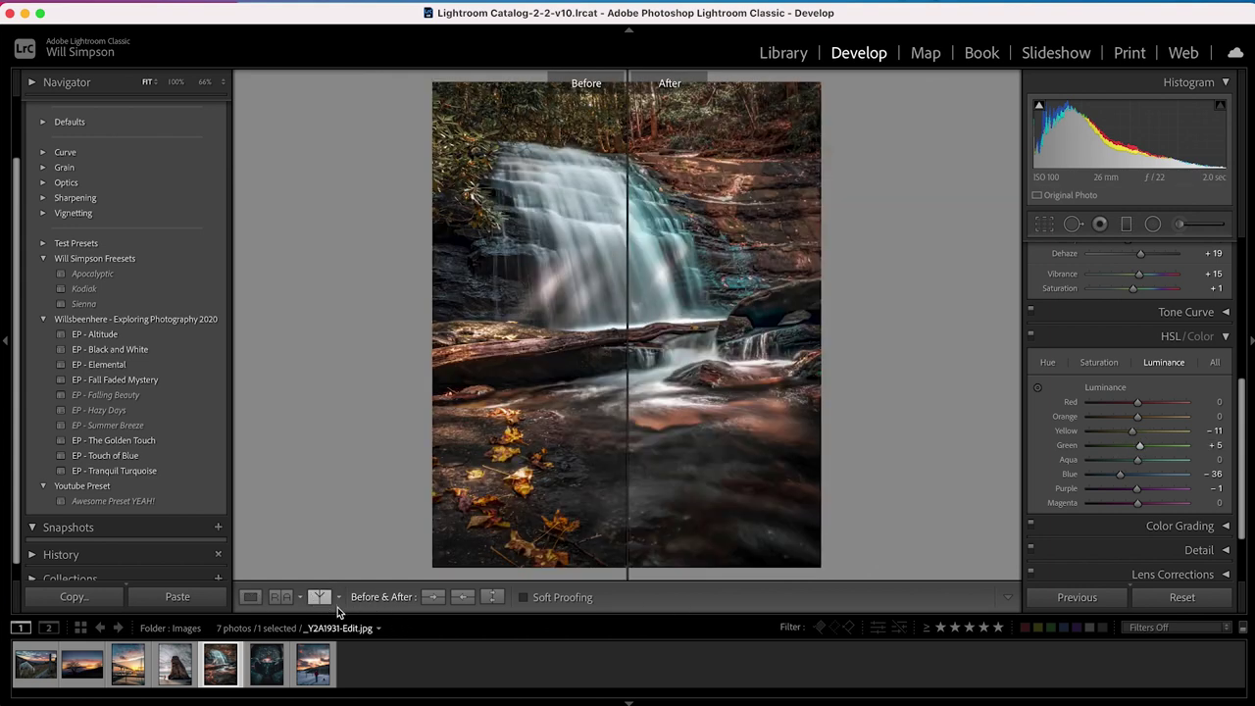
click(320, 601)
click(319, 600)
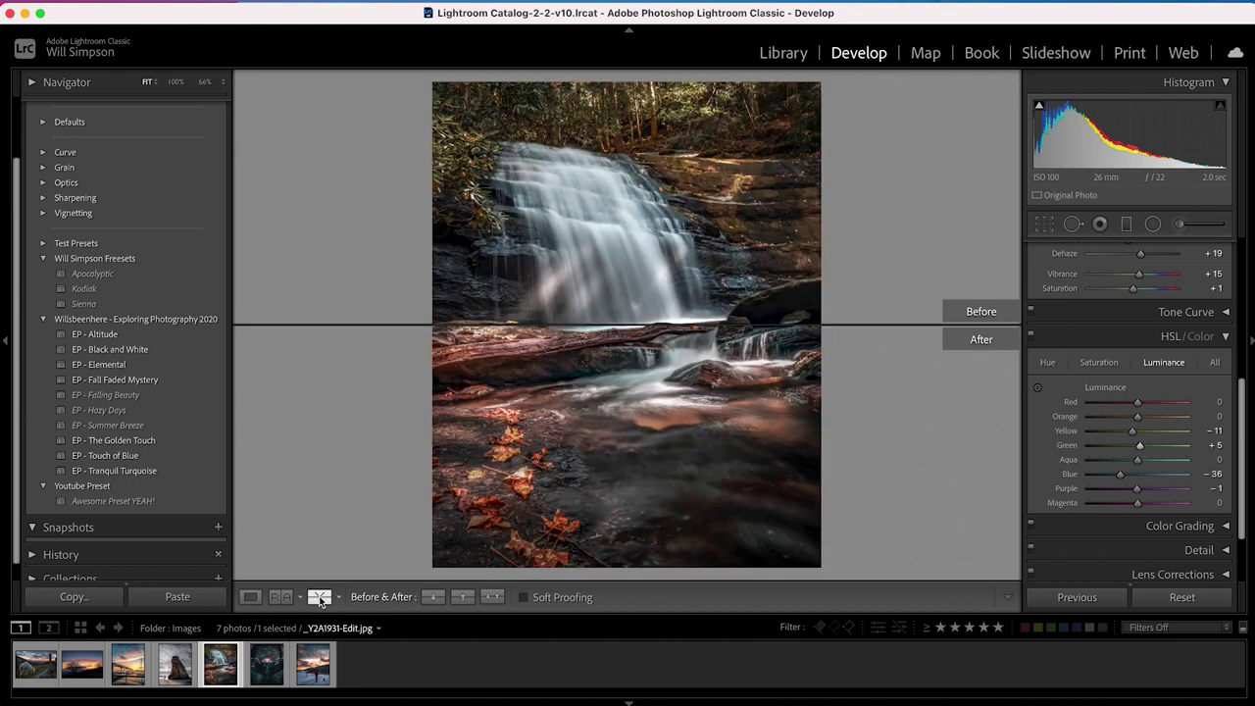
- Alternate the Before & After comparison between the top/bottom and left/right split layouts and return to the single-photo Loupe view
click(320, 601)
click(320, 600)
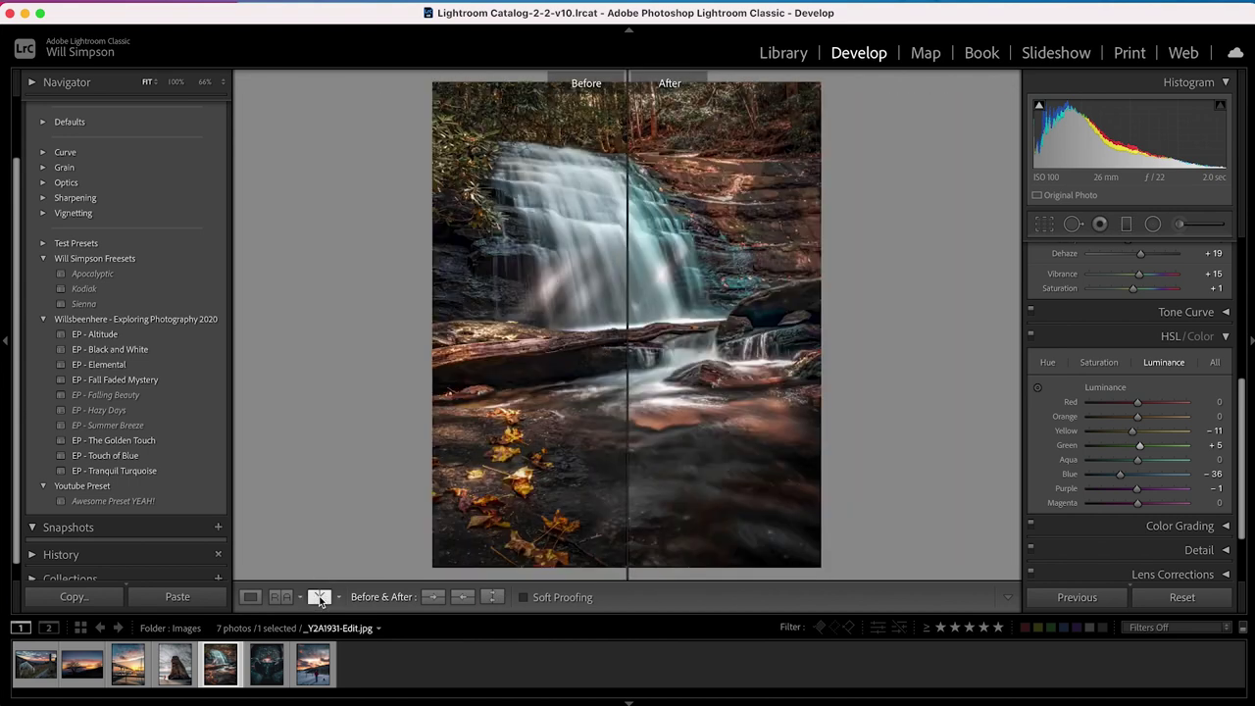
click(319, 600)
click(320, 601)
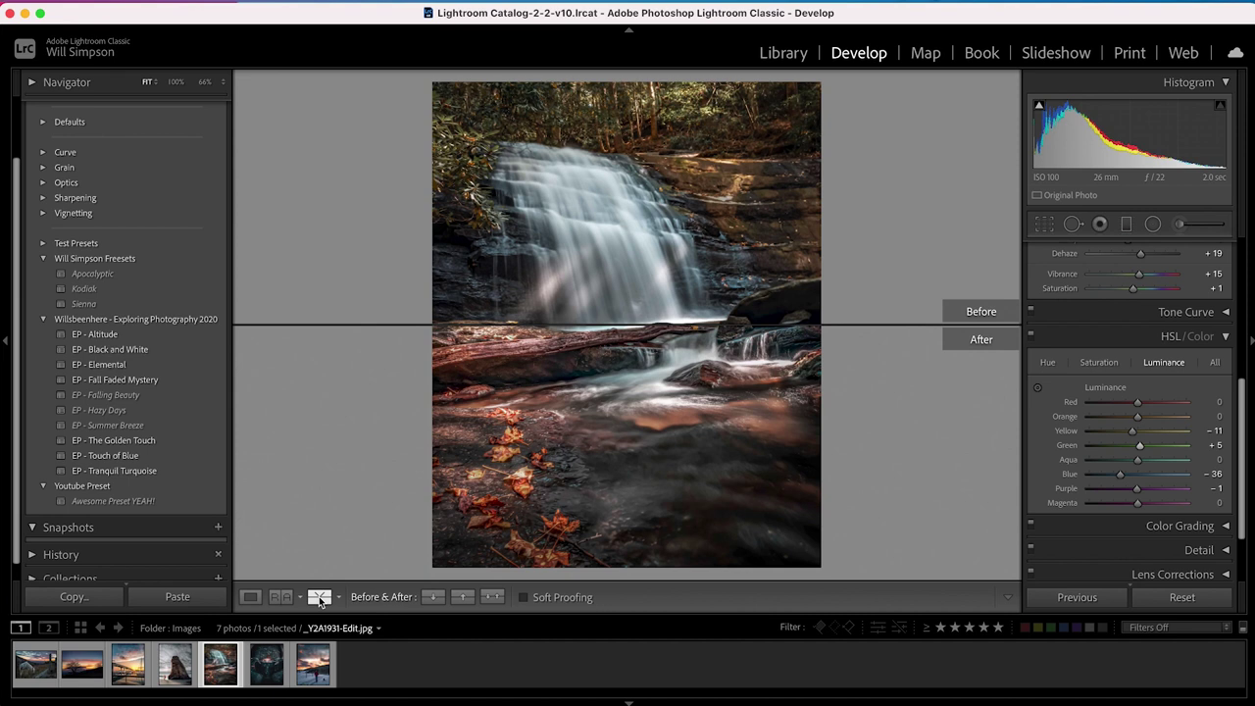
click(319, 601)
click(320, 601)
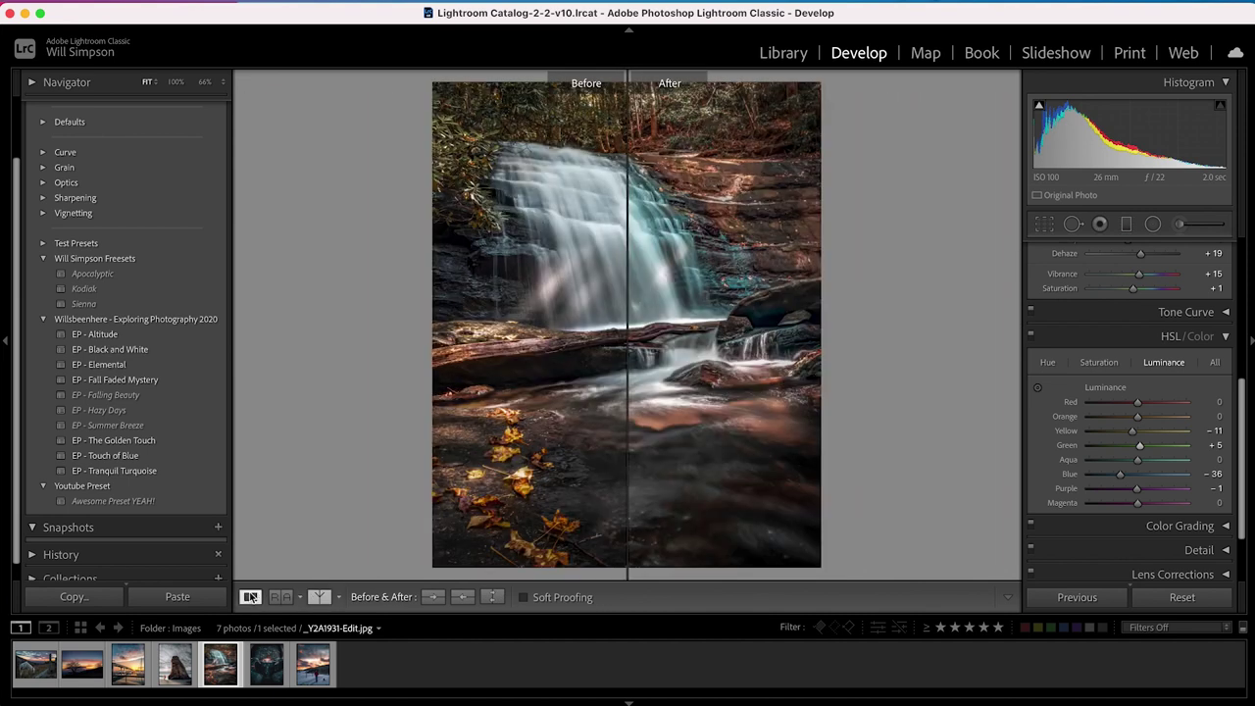
click(251, 597)
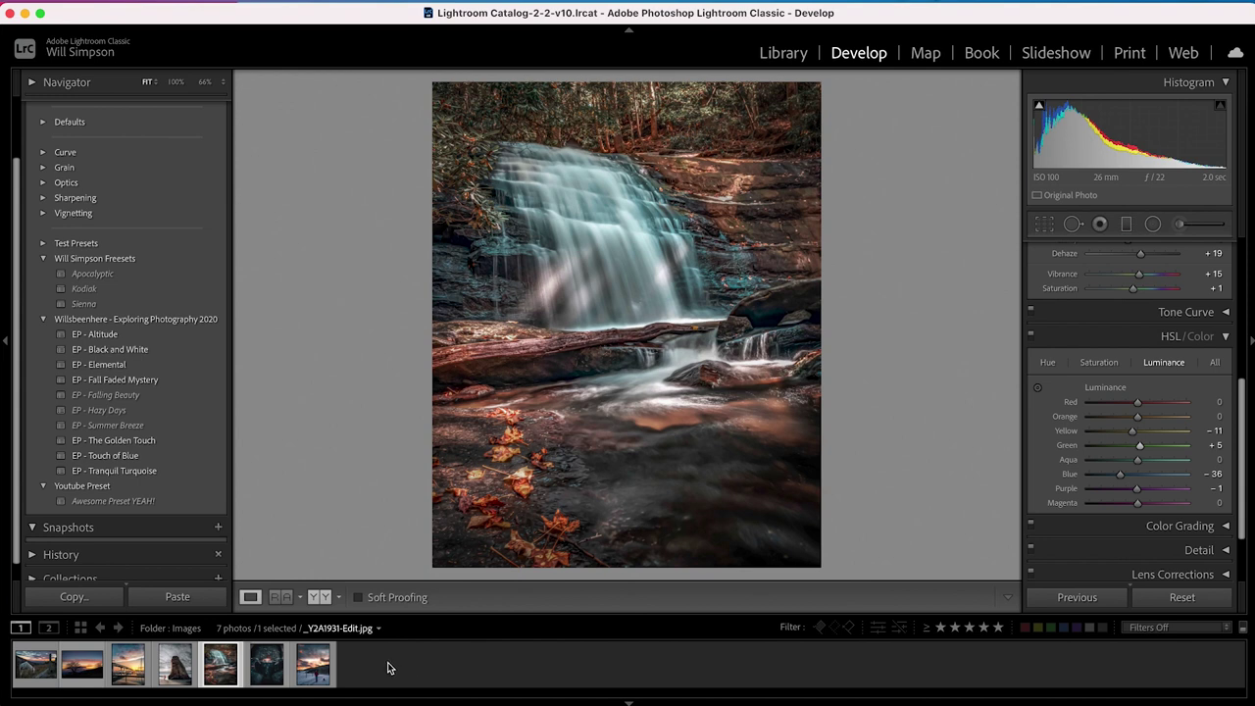
- Rate the horse photo five stars and the sunset tree photo two stars
click(36, 668)
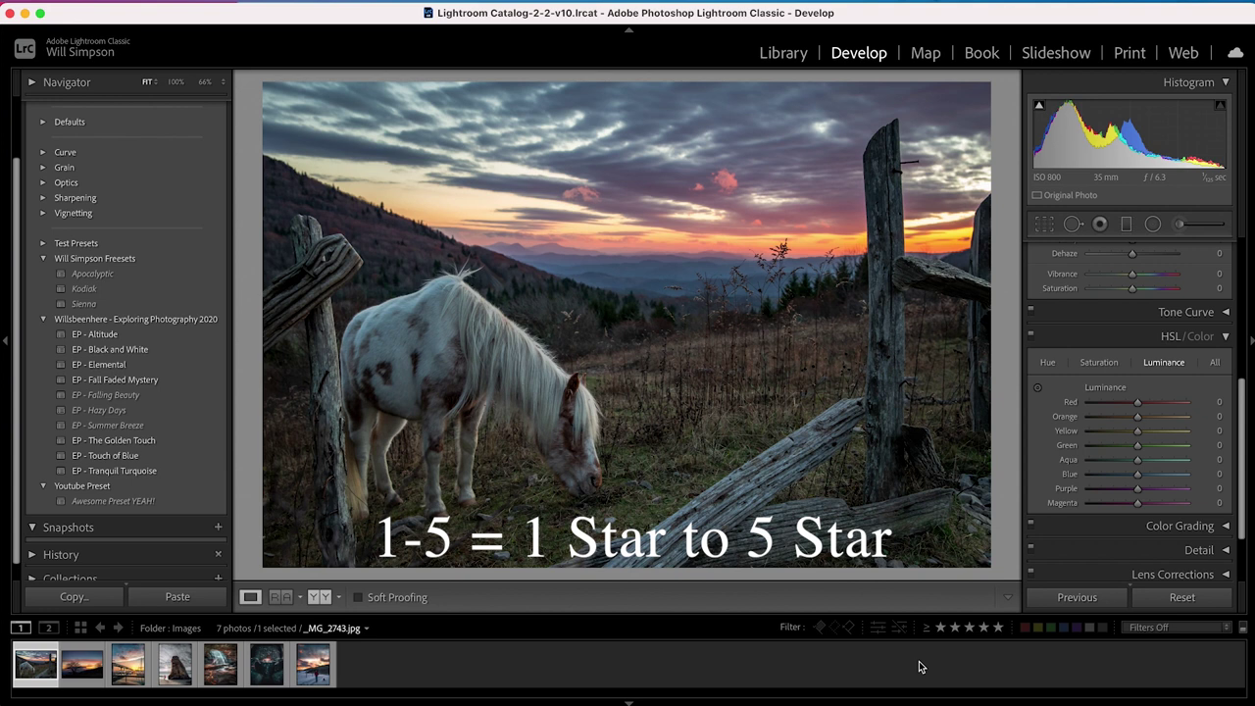
key(5)
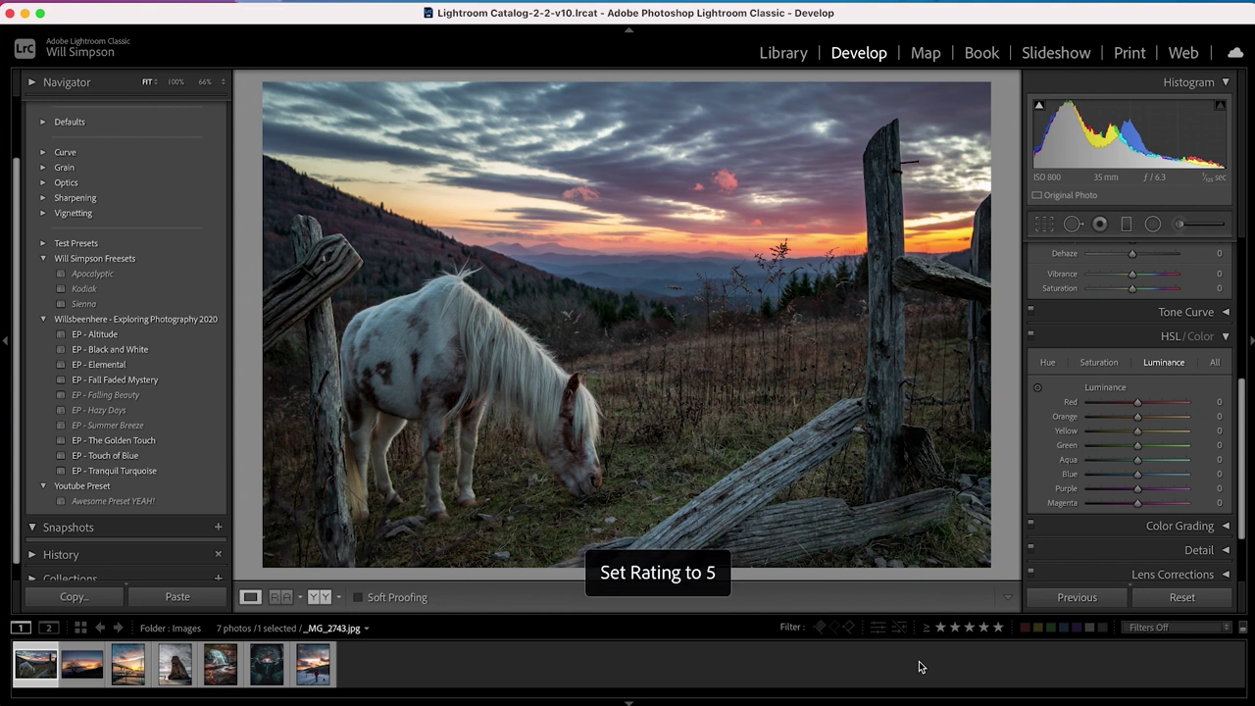
key(Right)
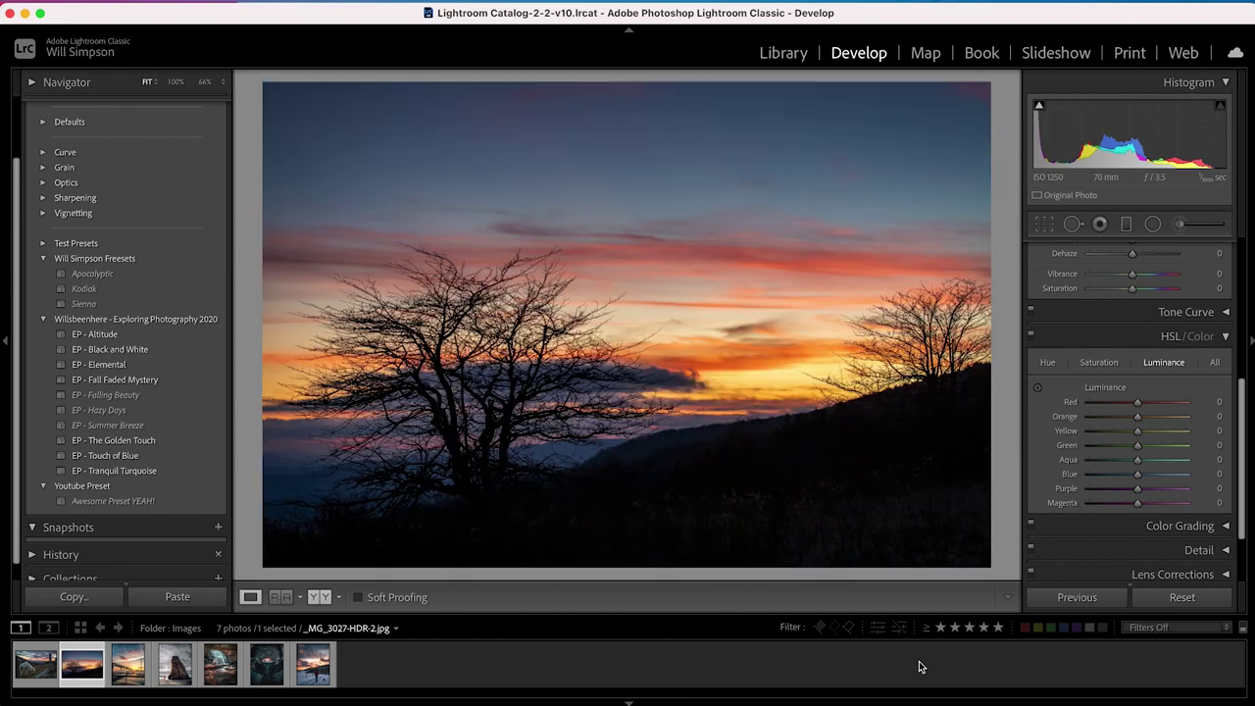
key(2)
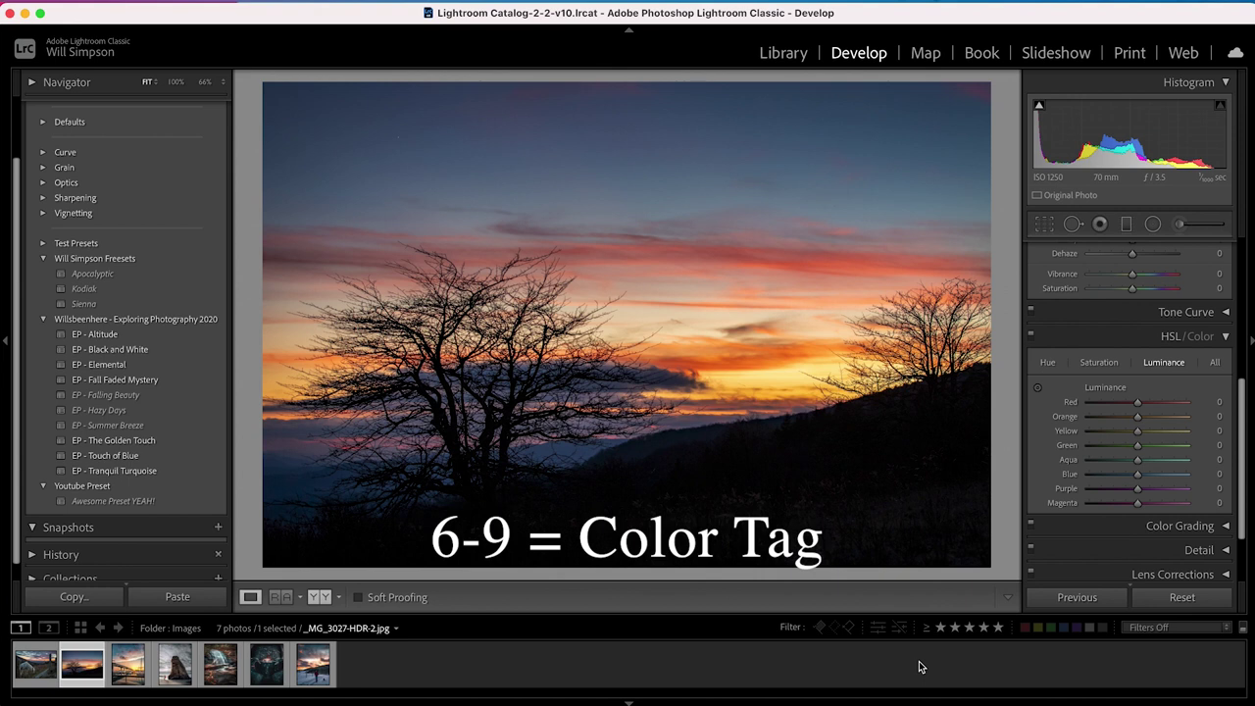
- Apply color labels to consecutive photos: red for the bridge, yellow for the sea stack, green for the waterfall and blue for _Y2A3595-Edit1.jpg
key(Right)
key(6)
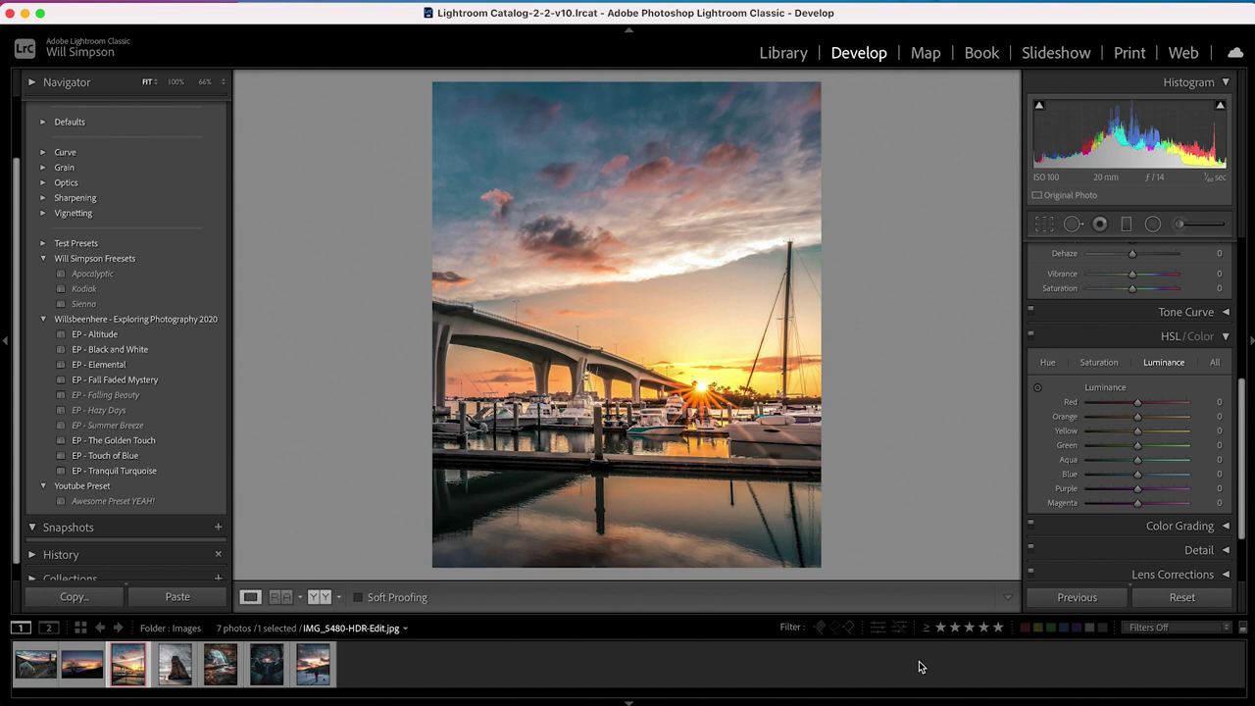
key(8)
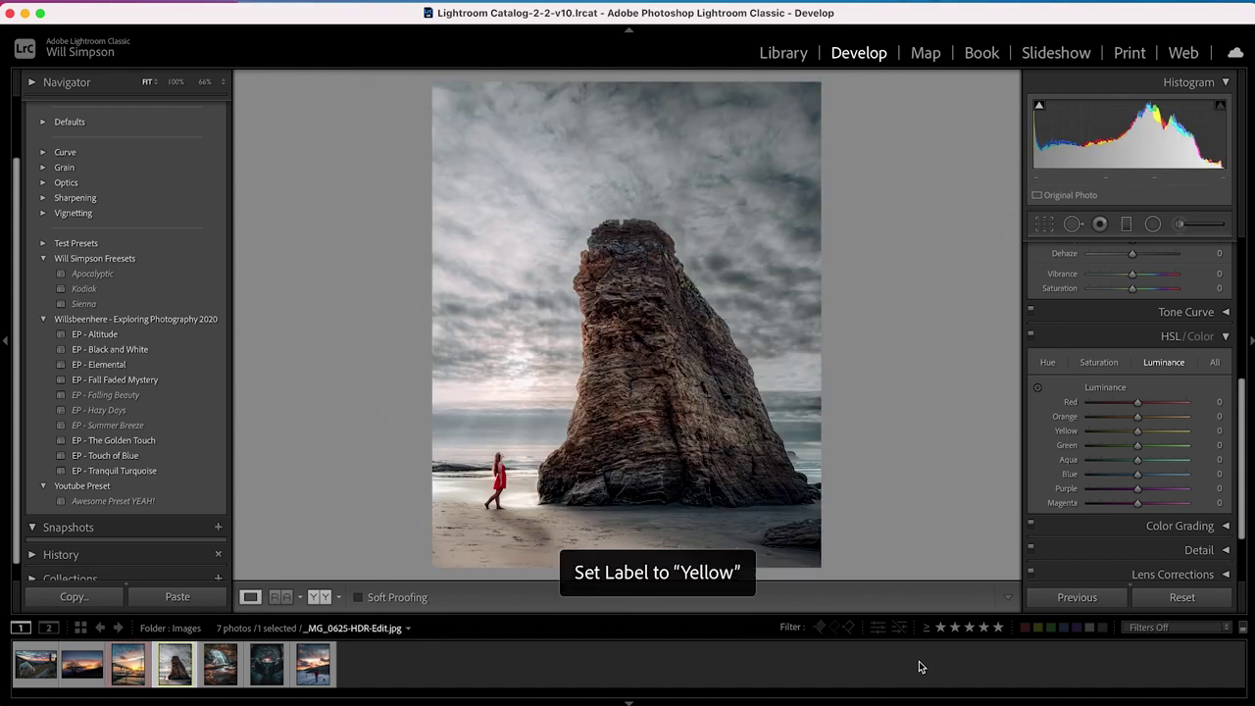
key(8)
key(9)
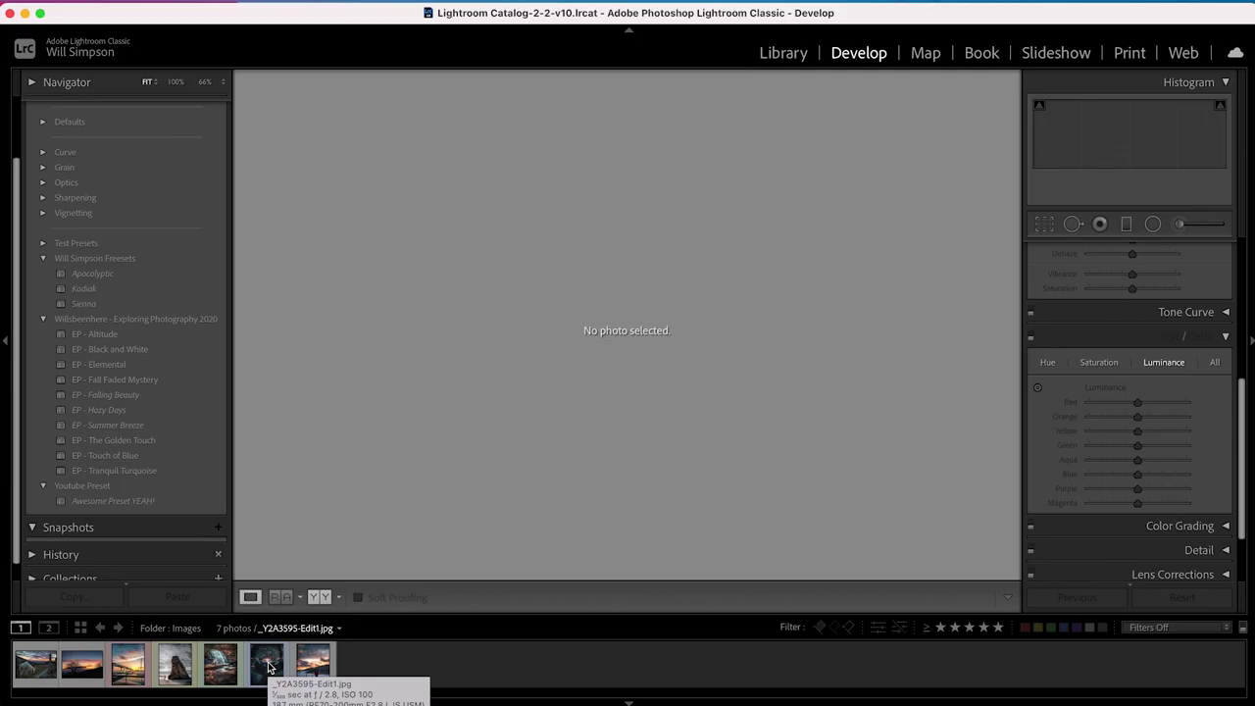
- Try the pick and unflag markings on the snowy road photo _Y2A4391-Edit.jpg
click(312, 665)
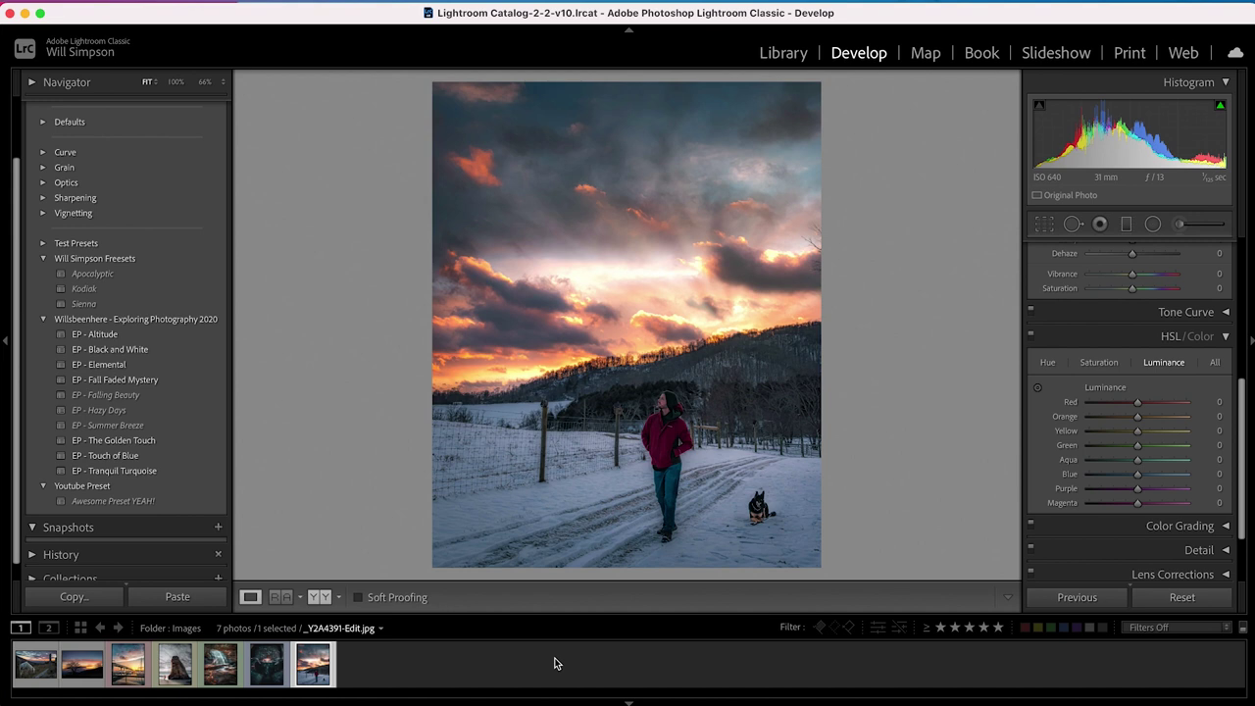
key(p)
key(u)
- Go to the first photo and filter the filmstrip by five stars and by the red label, clearing each filter
key(Home)
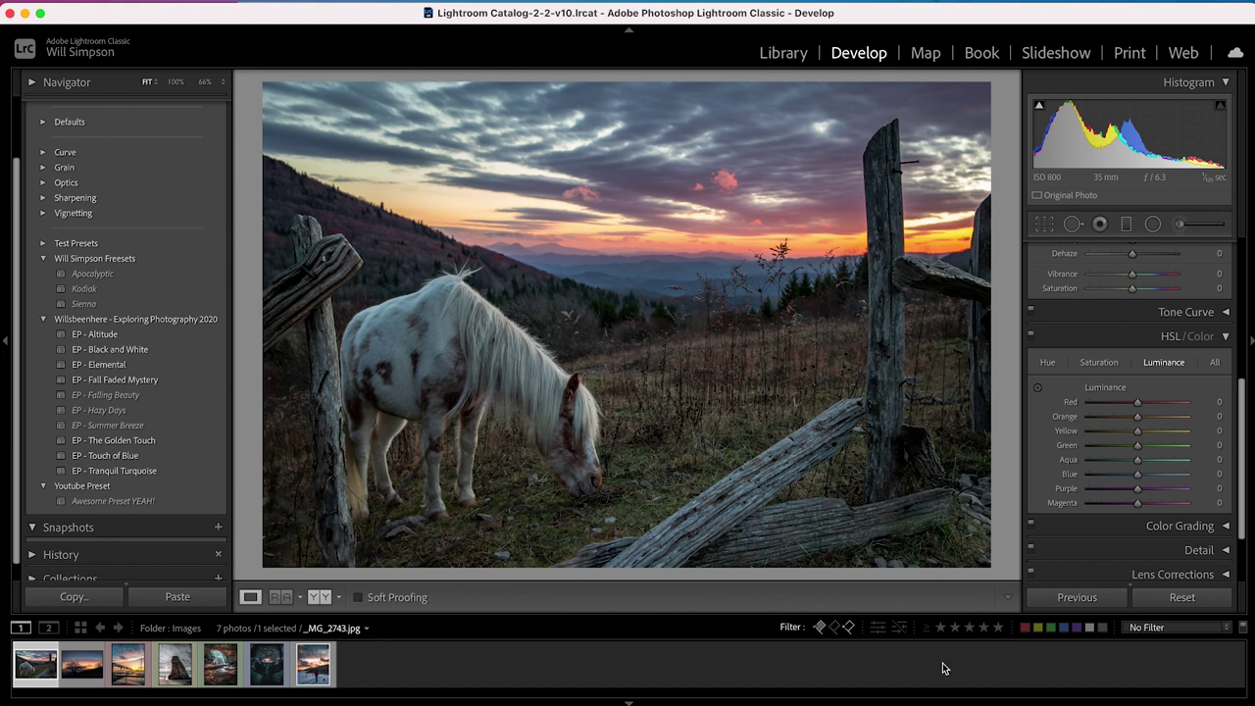
click(998, 628)
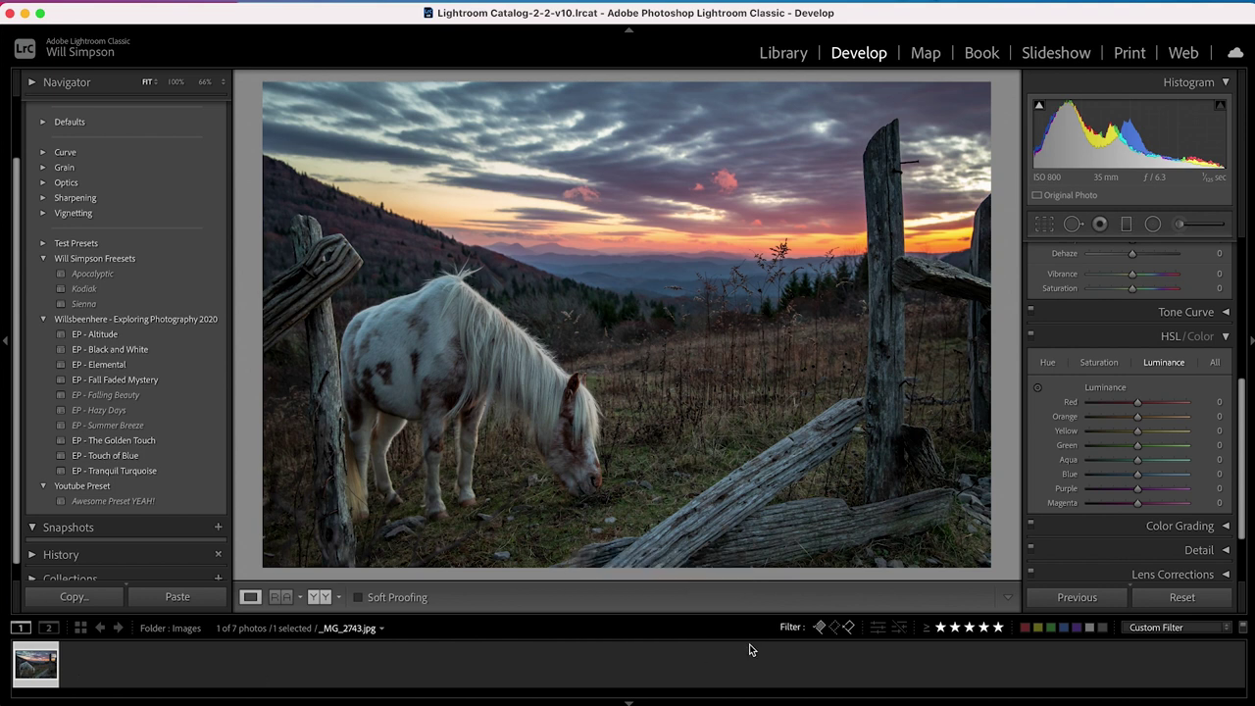
click(999, 629)
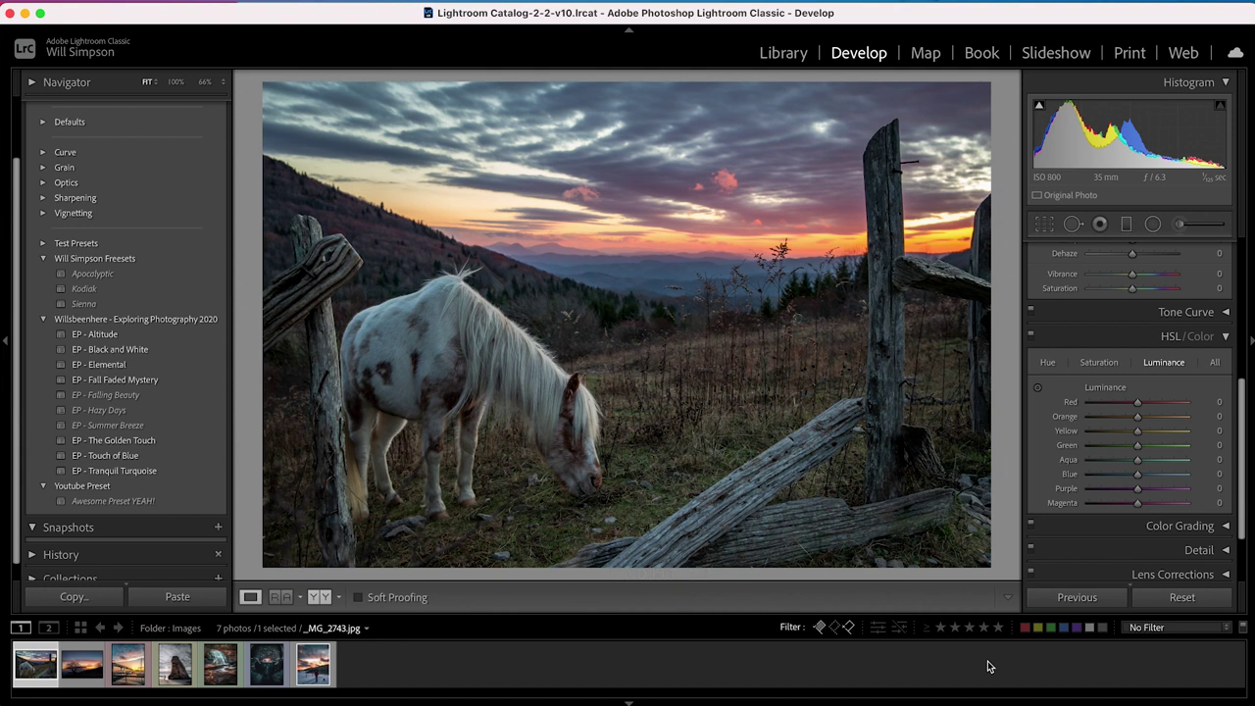
click(1025, 628)
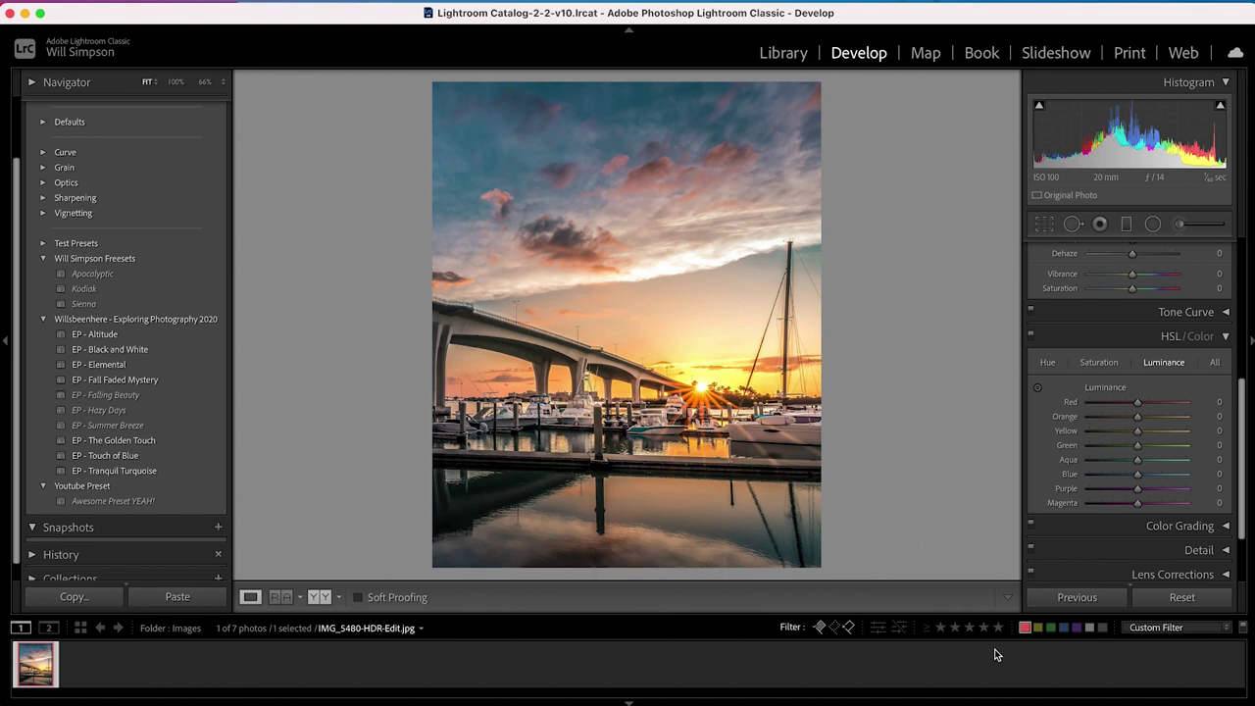
click(1025, 627)
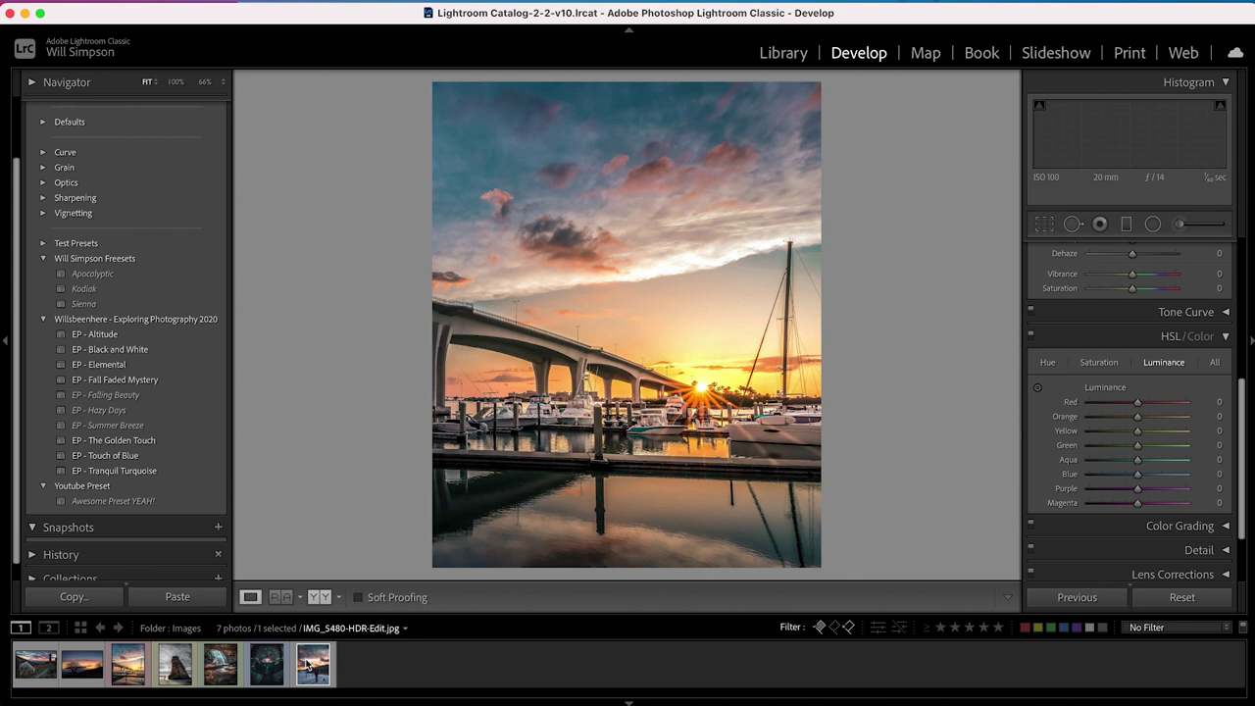
- Try to delete the snowy road photo at the end of the filmstrip
click(314, 664)
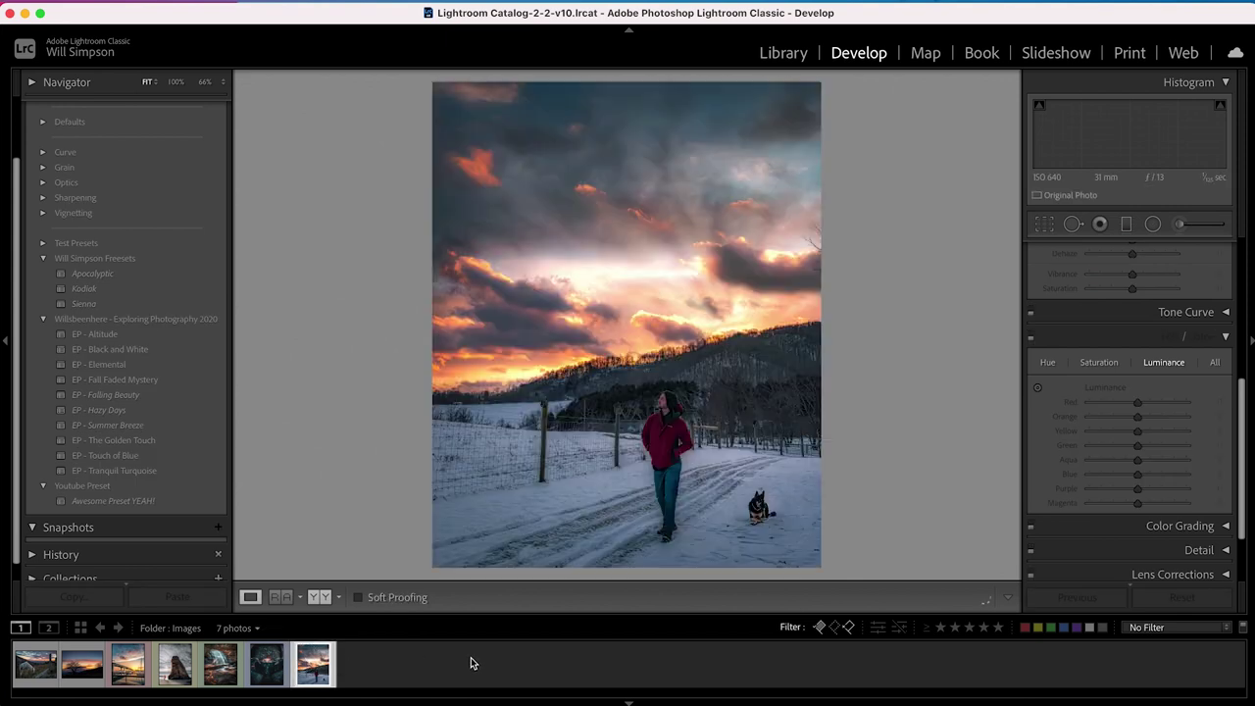
key(Delete)
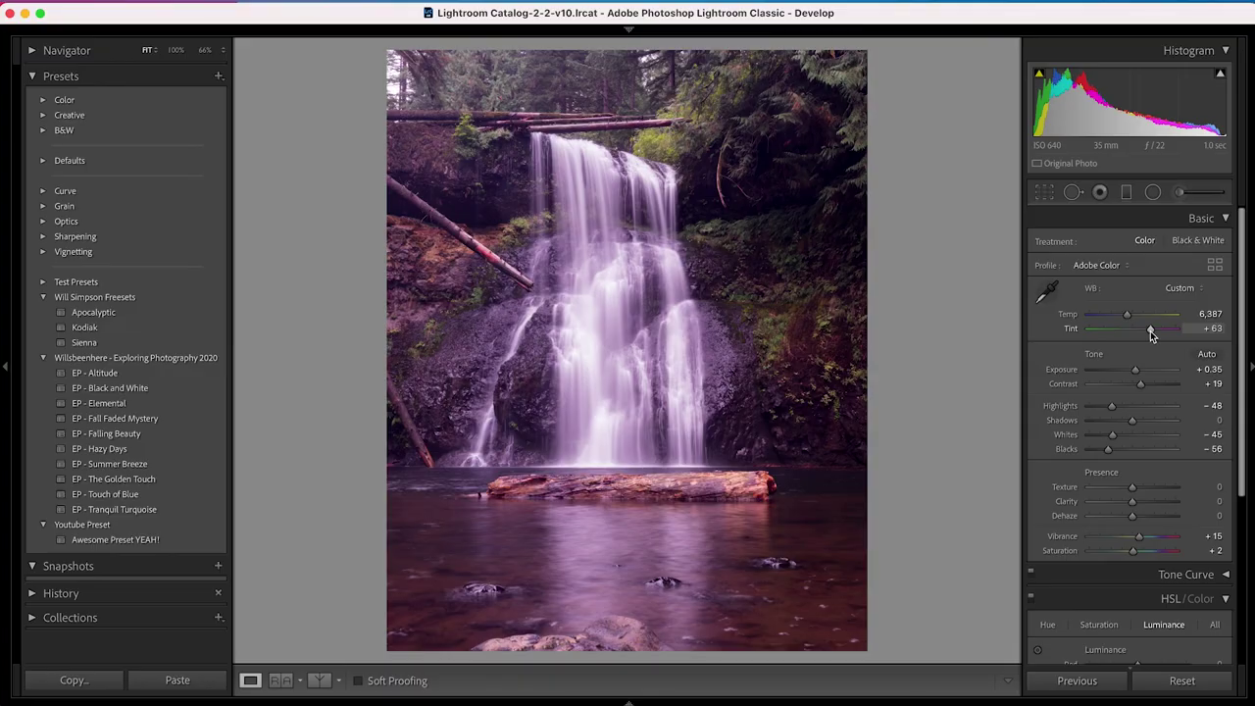
- Correct the waterfall photo's white balance by sampling the foreground rock as the neutral with the White Balance Selector
click(1049, 295)
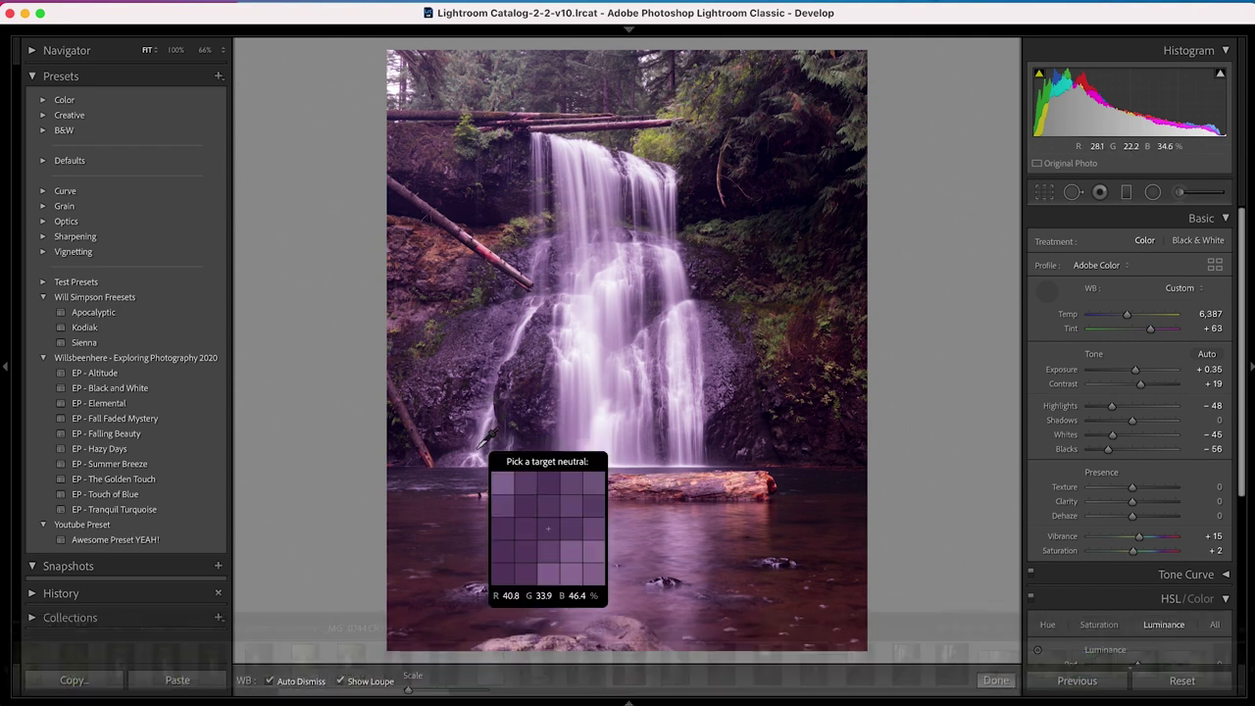
click(583, 640)
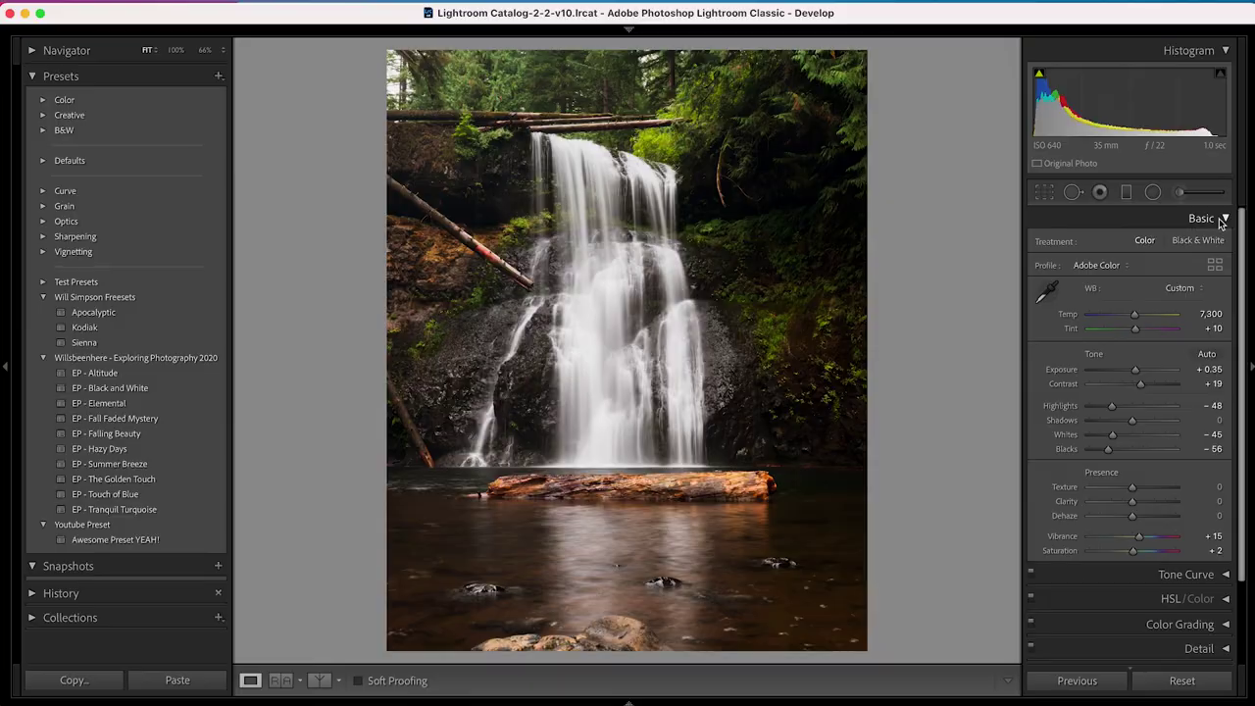
- Collapse the Basic adjustments, expand Tone Curve and toggle the curve's effect on the waterfall photo
click(1228, 220)
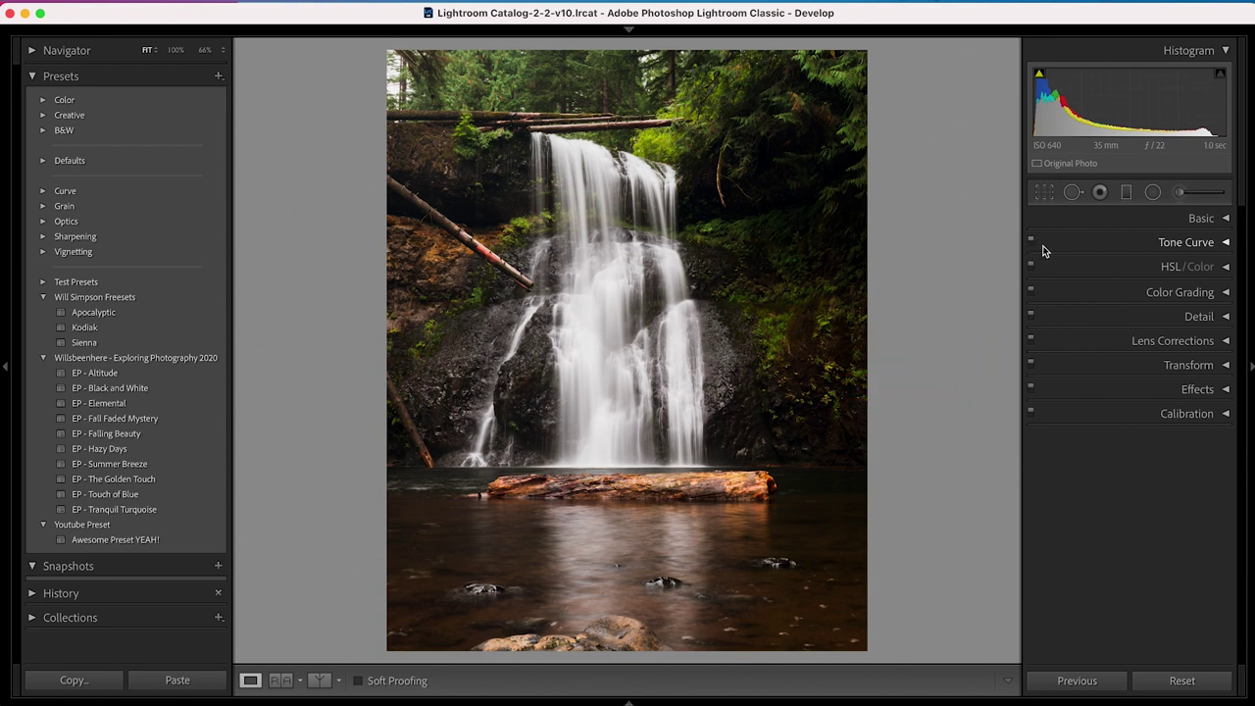
click(1076, 248)
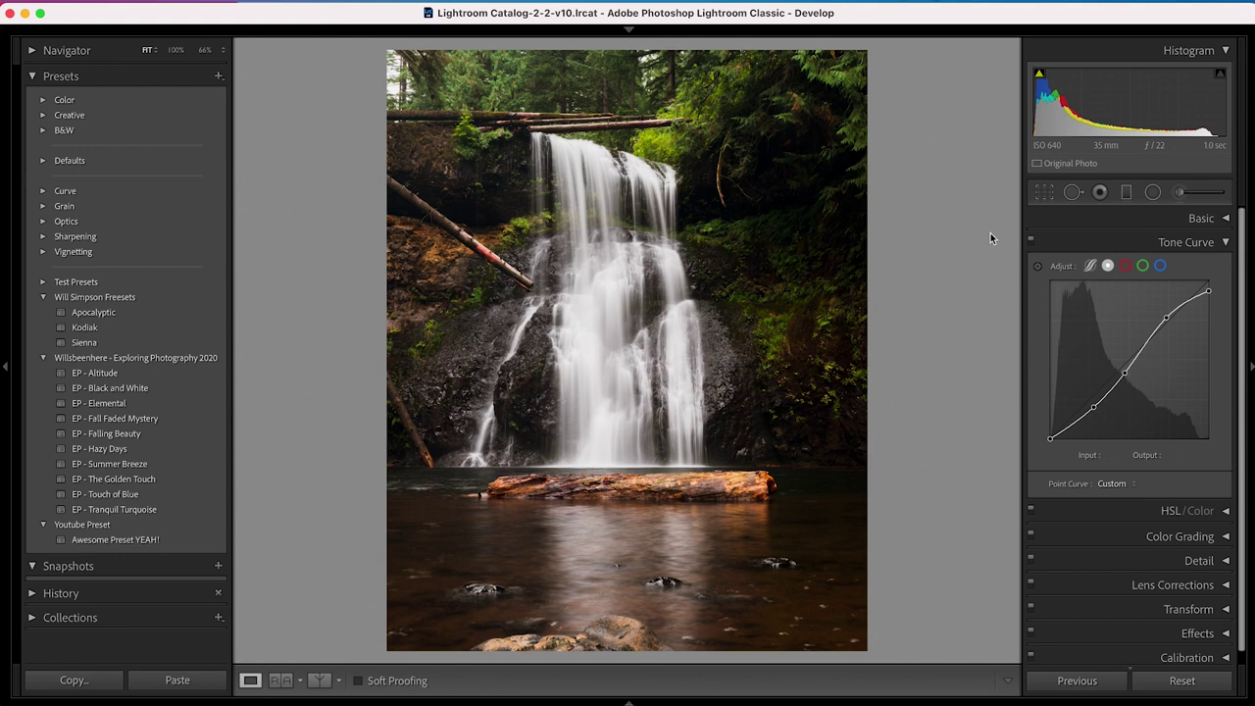
click(1032, 244)
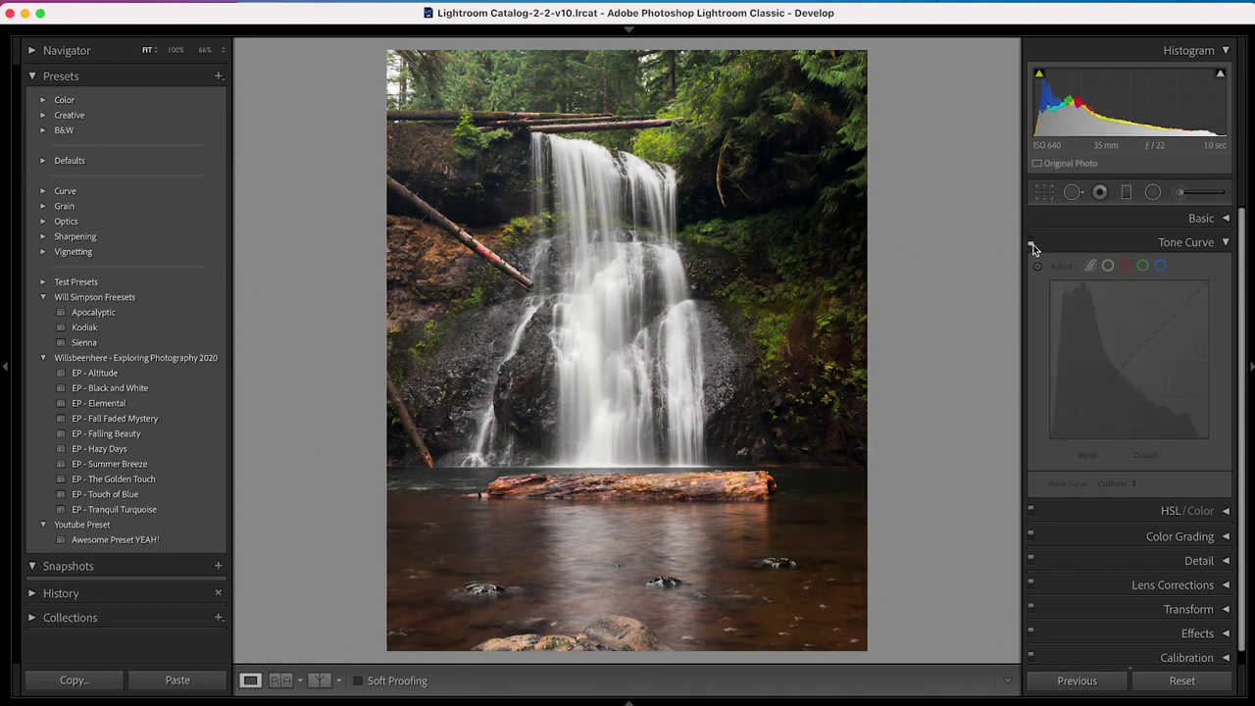
click(1031, 243)
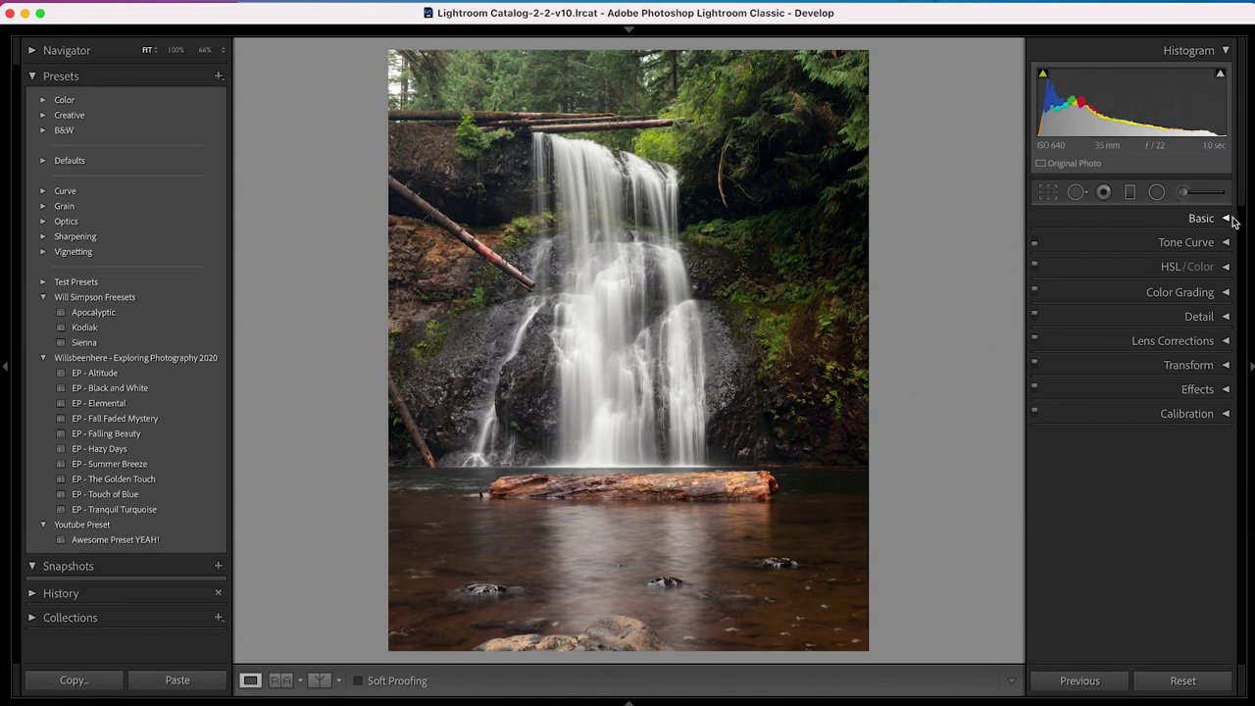
- Expand the Basic adjustments, set Exposure to +0.20 and reset the slider to 0
click(1195, 222)
mouse_move(1134, 371)
mouse_down()
mouse_move(1146, 373)
mouse_move(1137, 379)
mouse_up()
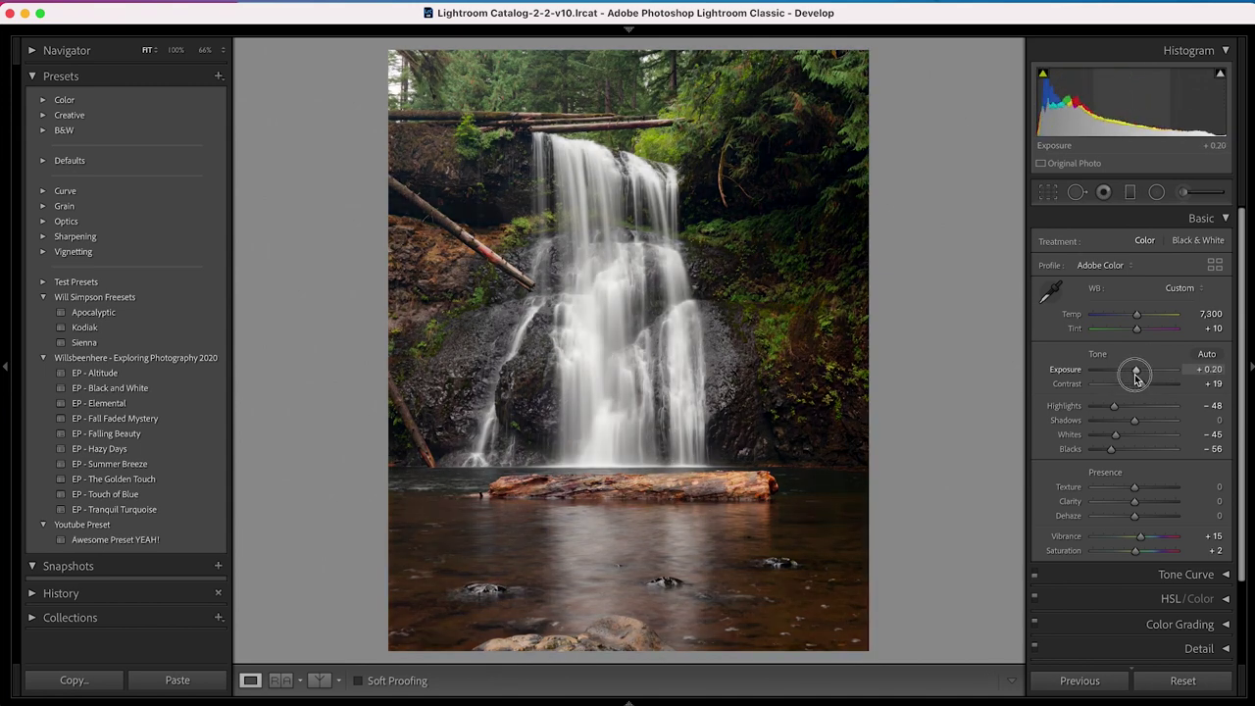
double_click(1135, 372)
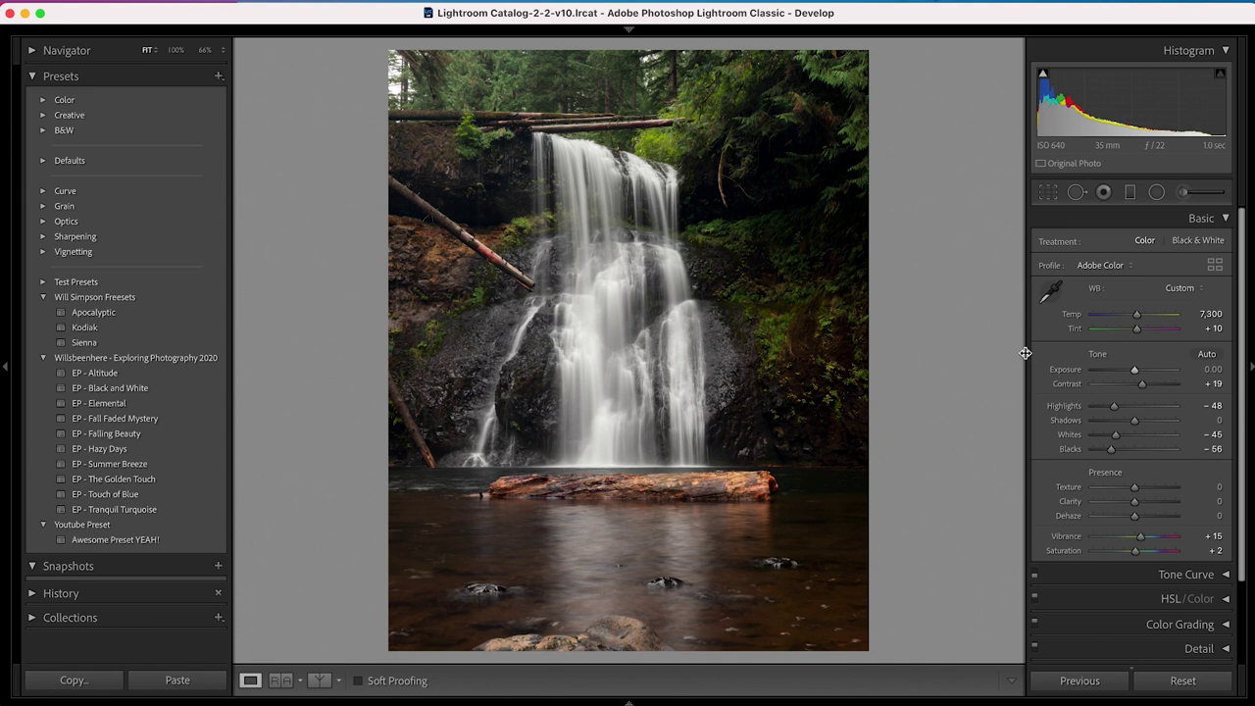
- Widen the area with the adjustment sliders and nudge Exposure for finer control
drag(1025, 353, 843, 356)
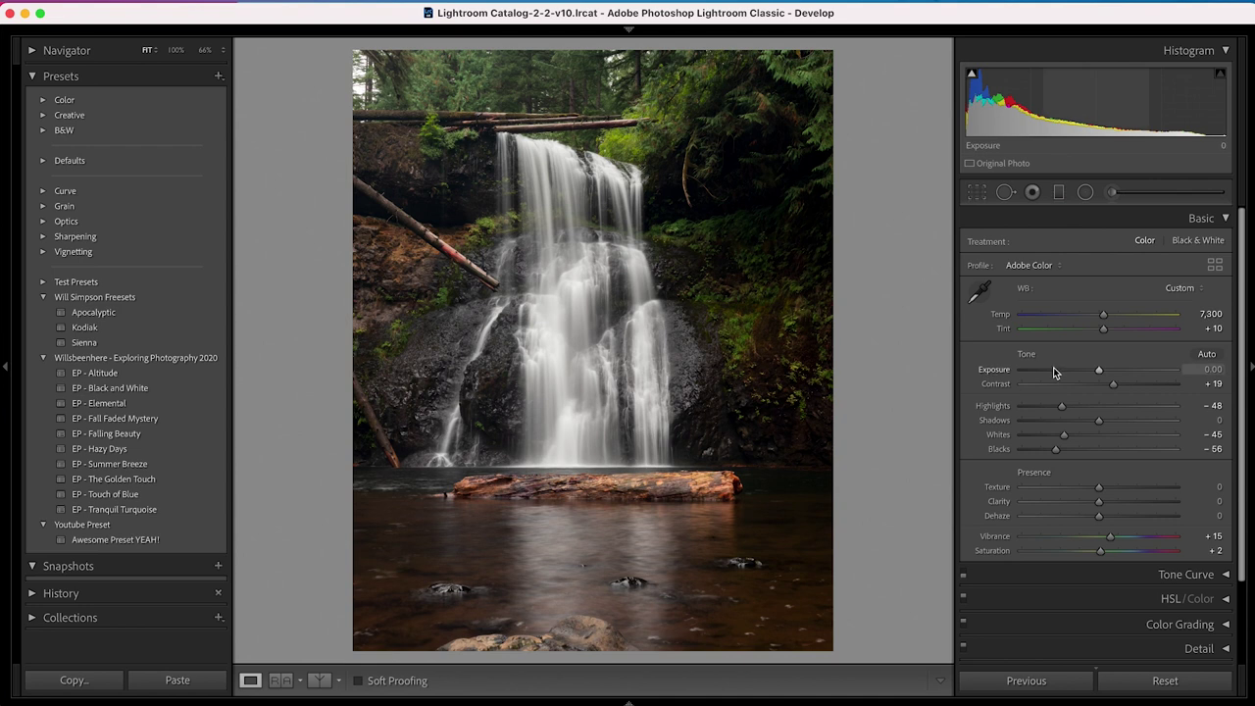
drag(1103, 372, 1105, 379)
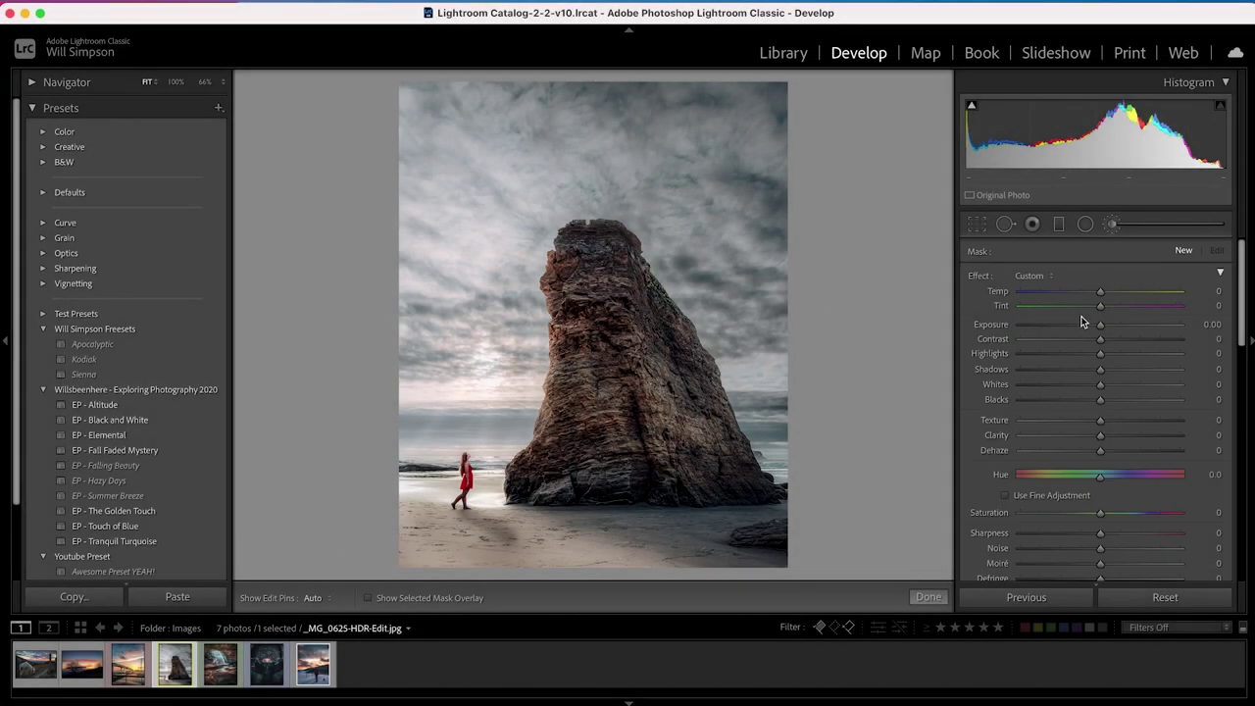
- Try brushing an adjustment mask over the sea stack without Auto Mask, with the mask overlay shown
scroll(1083, 322, down, 5)
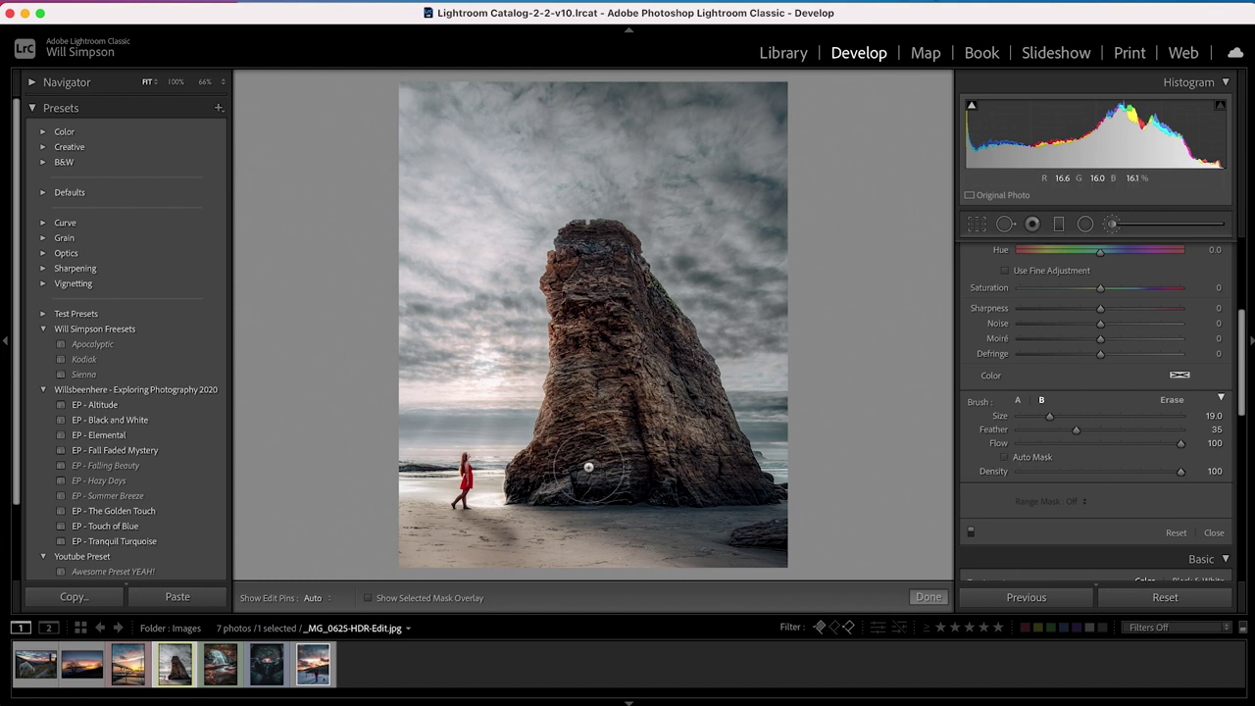
mouse_move(529, 478)
mouse_down()
mouse_move(515, 446)
mouse_move(539, 397)
mouse_move(571, 387)
mouse_move(574, 260)
mouse_move(613, 250)
mouse_move(701, 463)
mouse_move(716, 478)
mouse_move(738, 469)
mouse_up()
key(o)
key(h)
key(h)
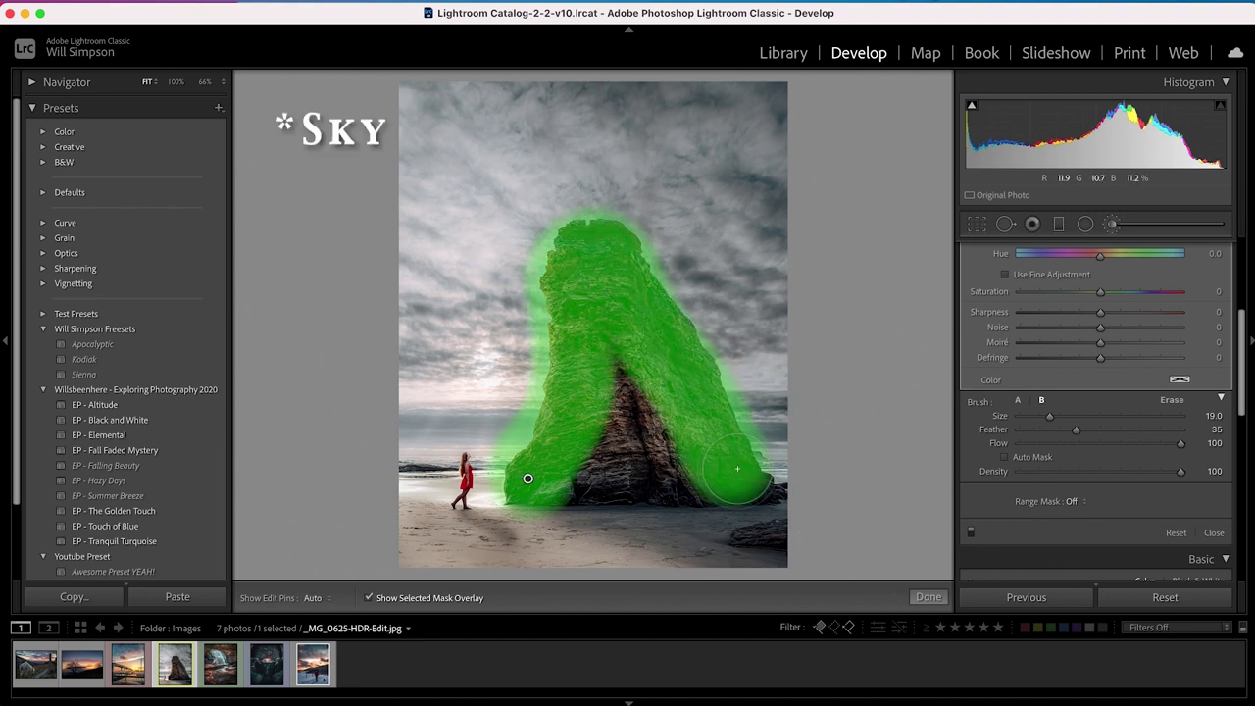
key(o)
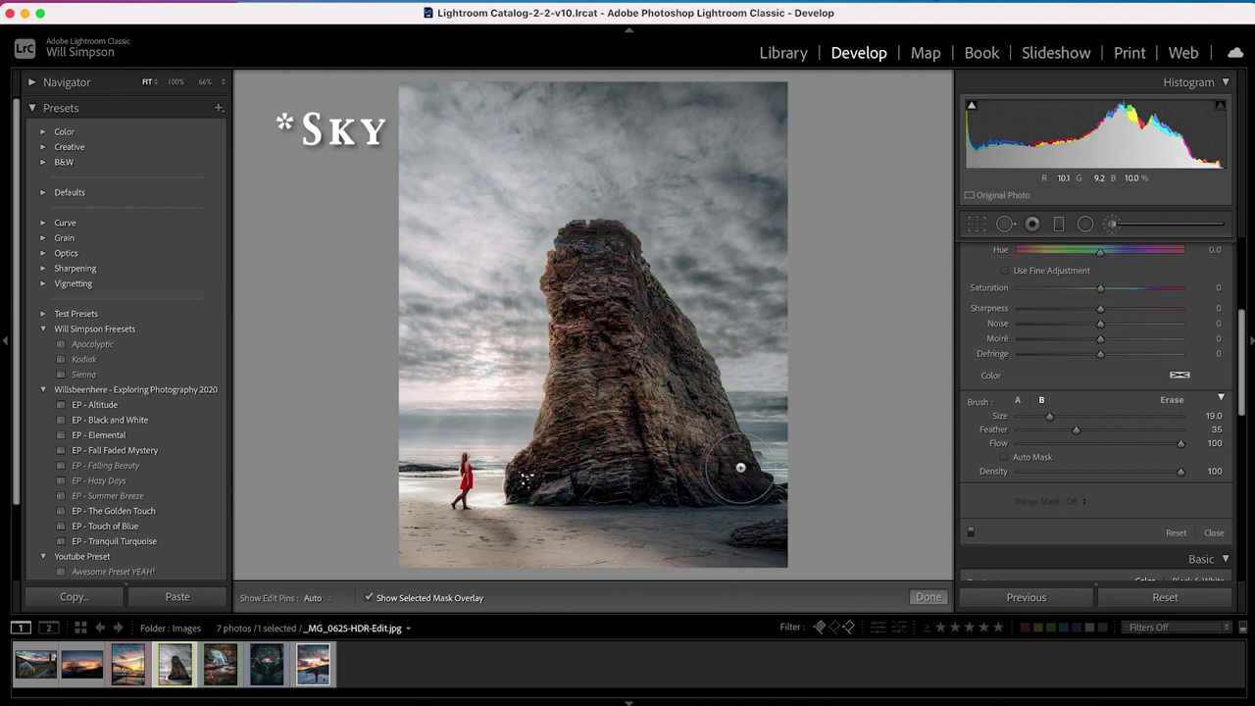
- Enable Auto Mask, paint a brush mask over the sea stack and erase the spill on the sand below it
click(1005, 458)
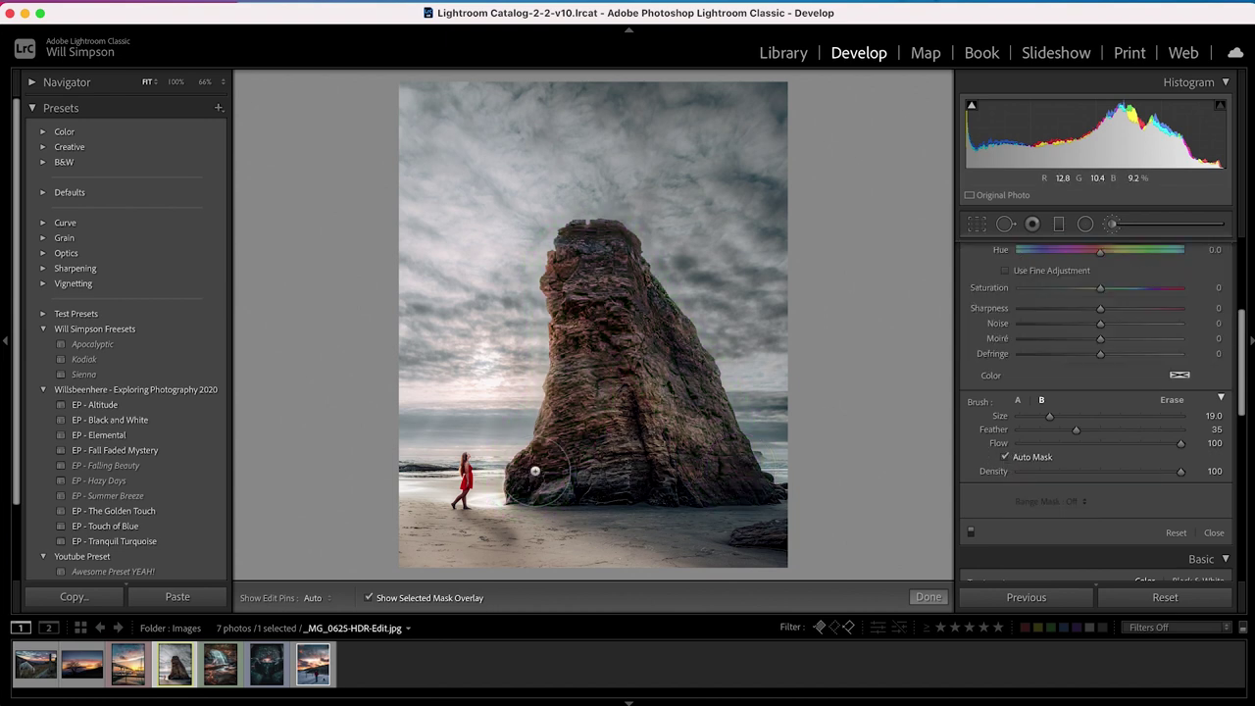
mouse_move(530, 482)
mouse_down()
mouse_move(578, 372)
mouse_move(565, 252)
mouse_move(605, 239)
mouse_move(642, 320)
mouse_move(622, 290)
mouse_move(748, 480)
mouse_move(596, 476)
mouse_move(624, 411)
mouse_move(582, 437)
mouse_move(663, 403)
mouse_move(670, 321)
mouse_move(680, 329)
mouse_move(629, 249)
mouse_move(581, 241)
mouse_move(549, 266)
mouse_move(552, 434)
mouse_move(507, 482)
mouse_move(756, 492)
mouse_move(719, 489)
mouse_move(783, 542)
mouse_move(818, 520)
mouse_up()
key(alt)
mouse_move(690, 530)
mouse_down()
mouse_move(813, 512)
mouse_move(520, 519)
mouse_up()
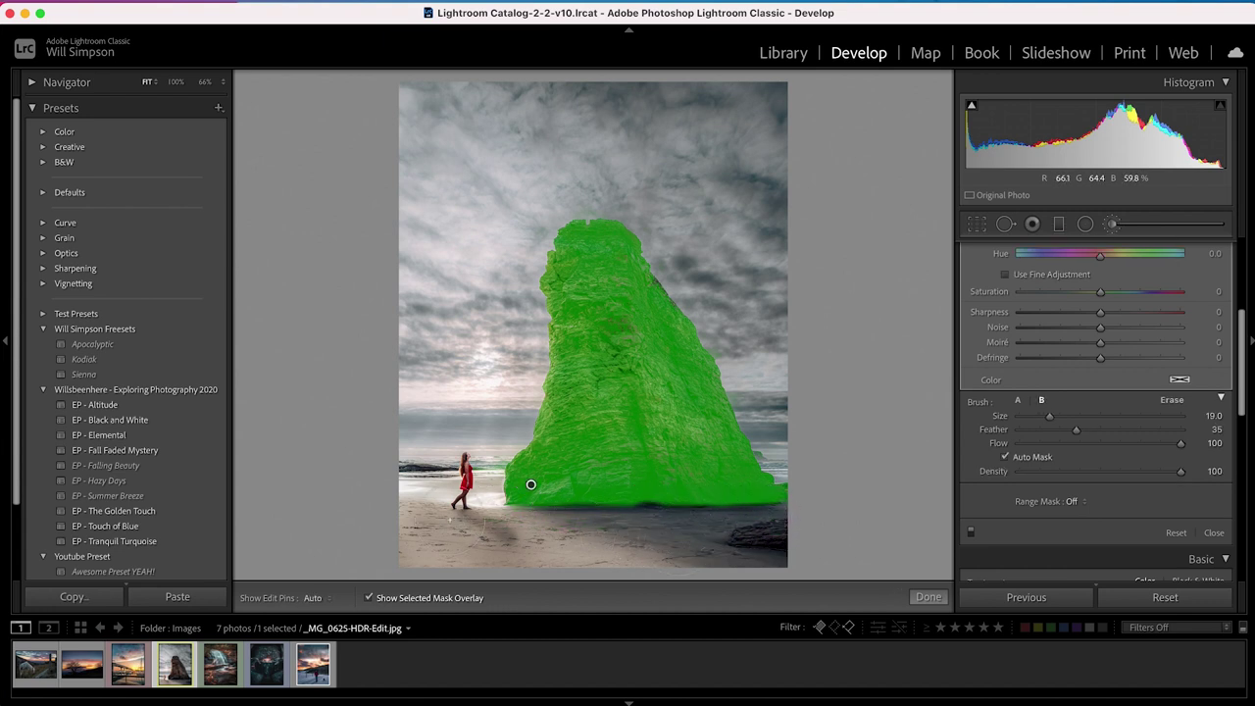
- Brush the walking woman into the mask at close zoom and erase the overspill around her
key(z)
mouse_move(536, 518)
mouse_down()
mouse_move(449, 519)
mouse_move(987, 566)
mouse_move(910, 527)
mouse_up()
mouse_move(519, 265)
mouse_down()
mouse_move(530, 343)
mouse_move(513, 392)
mouse_move(491, 364)
mouse_move(491, 378)
mouse_up()
key(h)
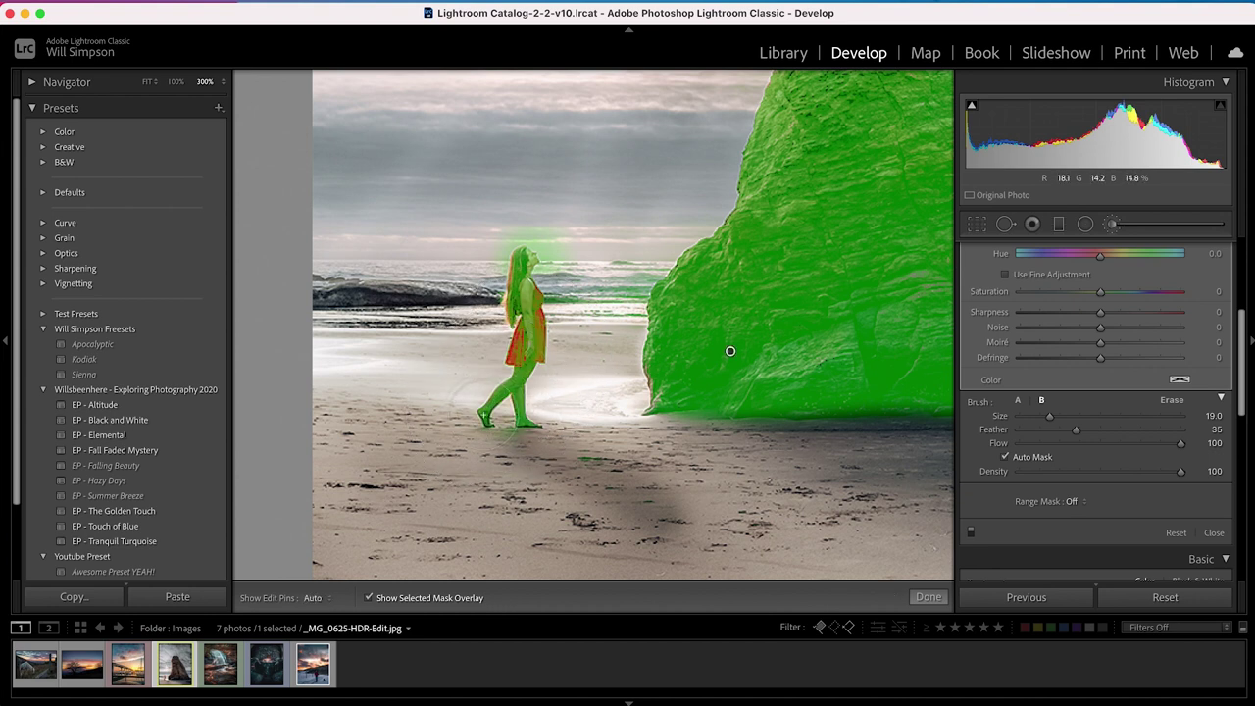
key(alt)
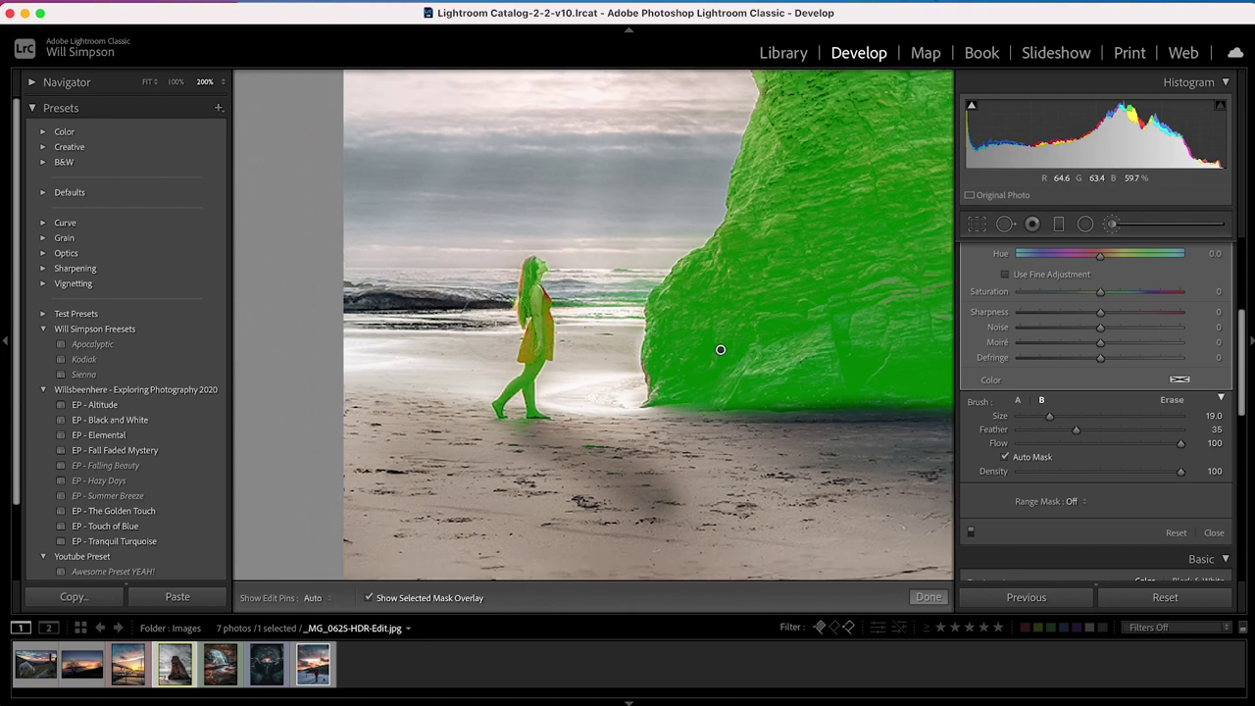
- Hide the mask overlay and raise the brush mask's Exposure to 2.47
key(super+minus)
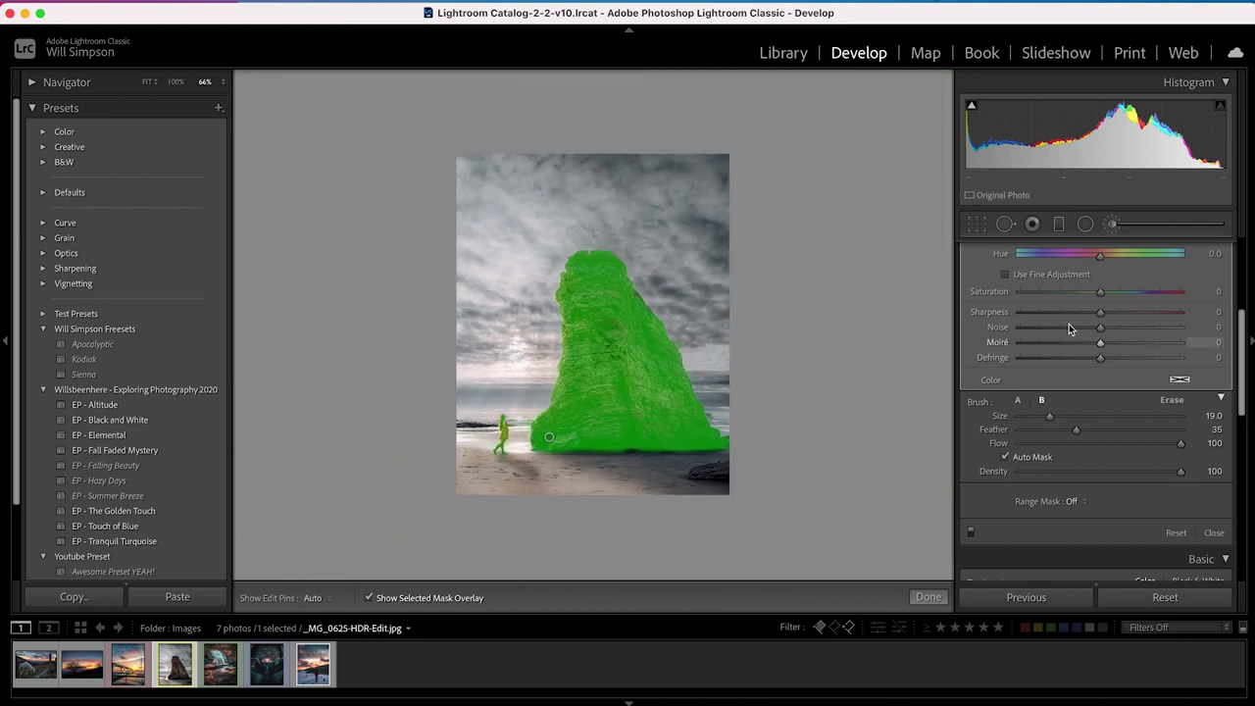
key(o)
scroll(1084, 344, up, 5)
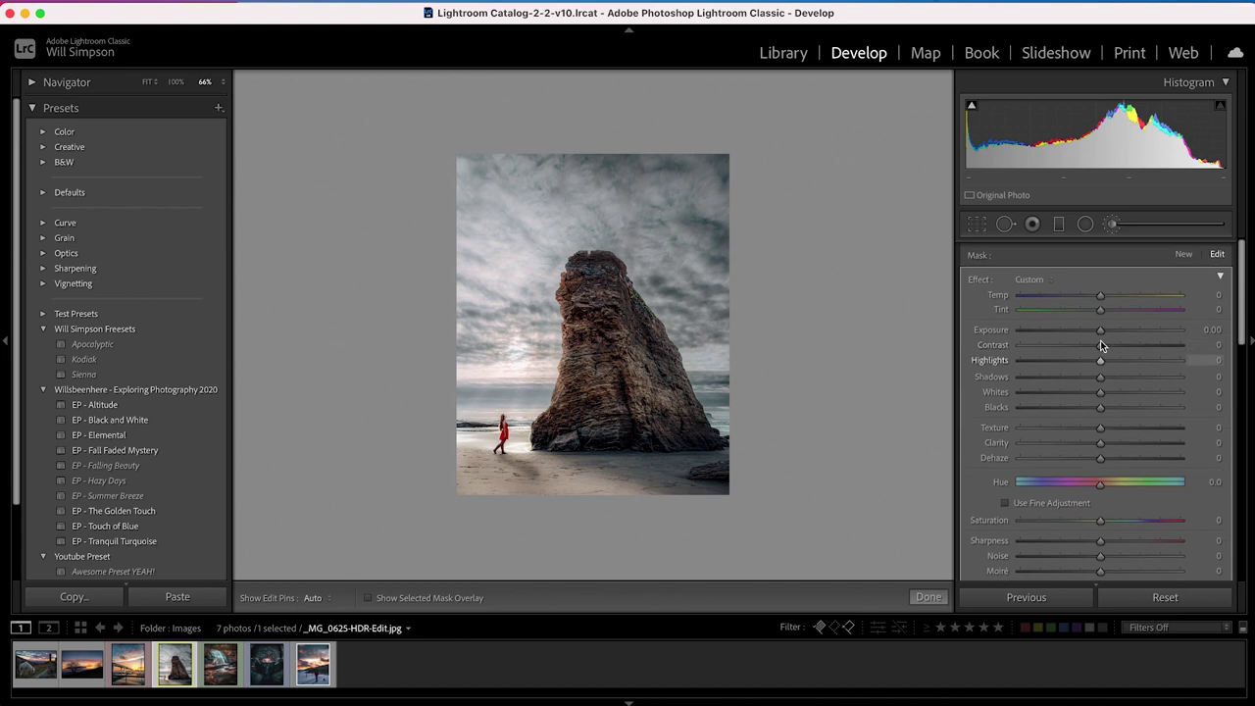
drag(1091, 330, 1151, 339)
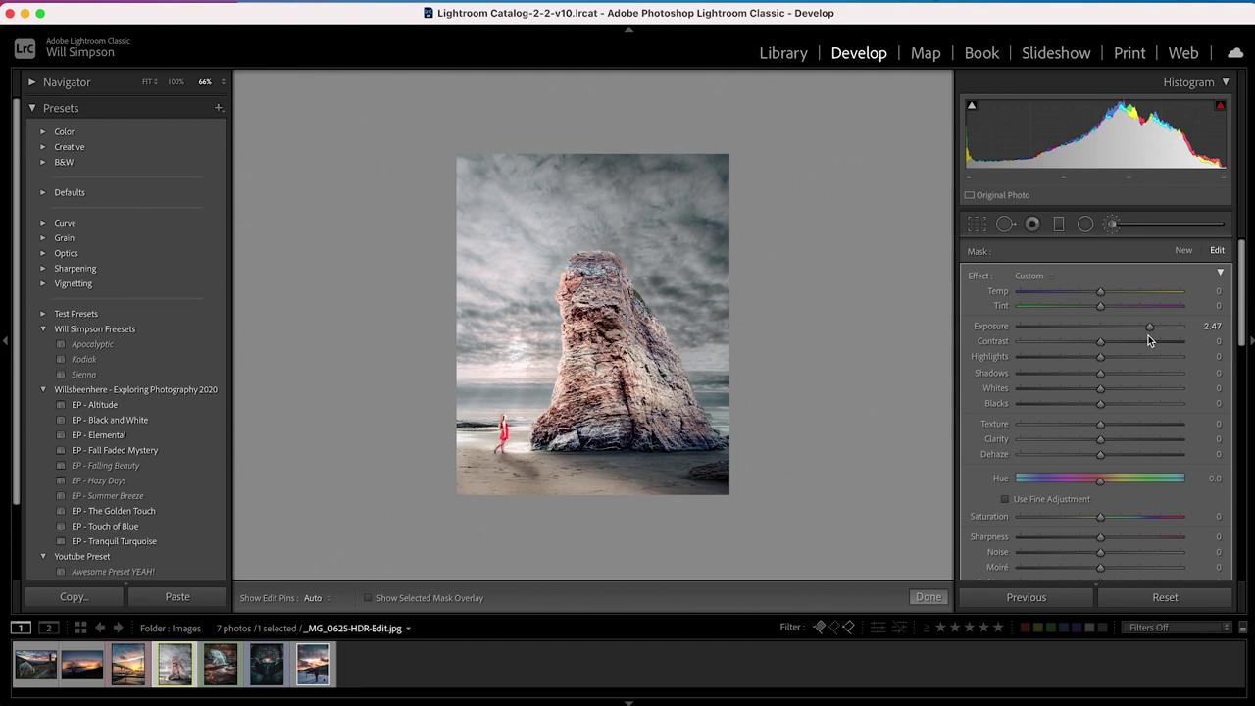